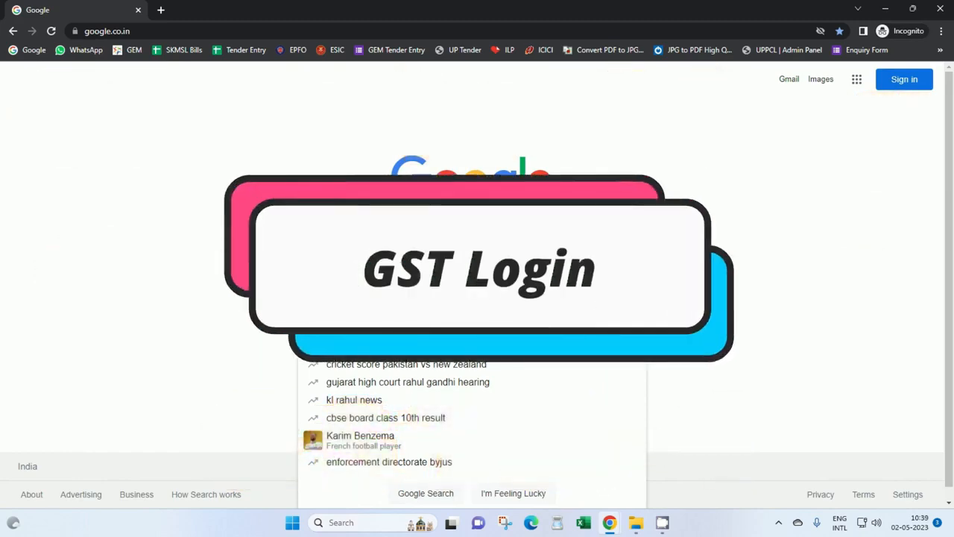
Search Google for "gst login"
text(gst login)
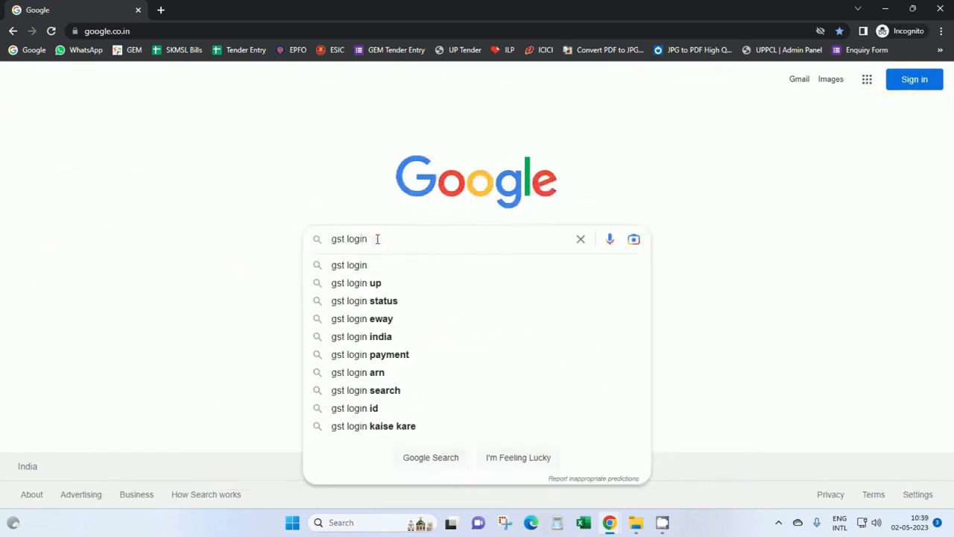
key(Return)
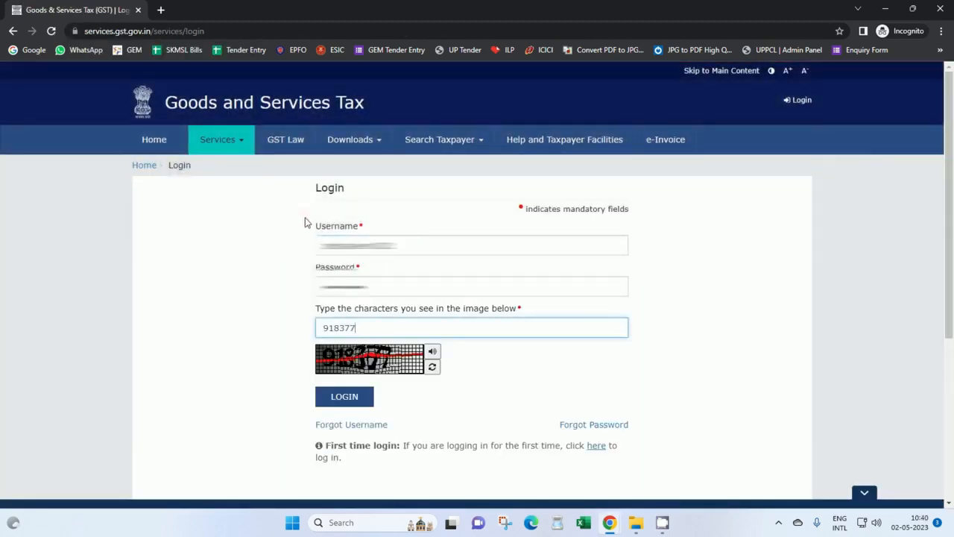
Submit the completed GST portal login form and postpone the Aadhaar/E-KYC authentication request
double_click(340, 328)
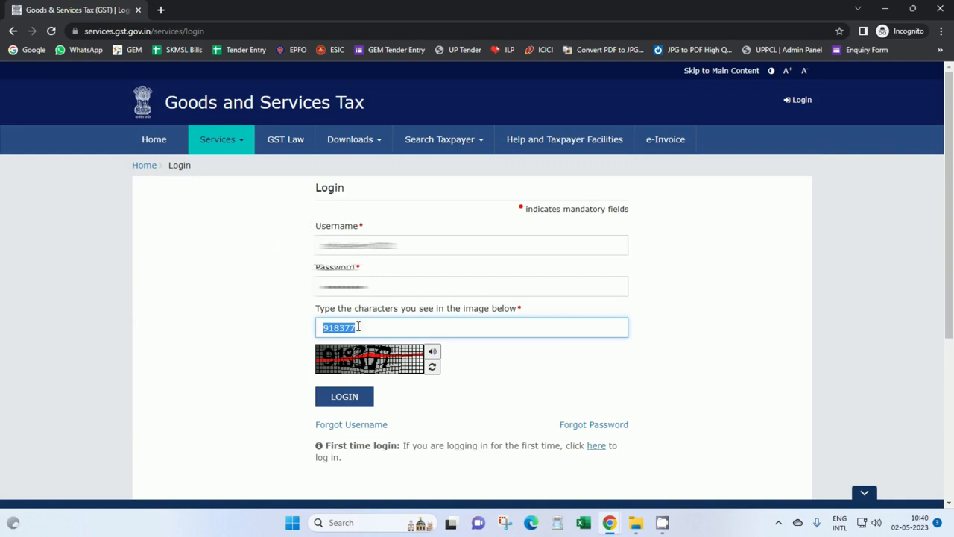
click(357, 400)
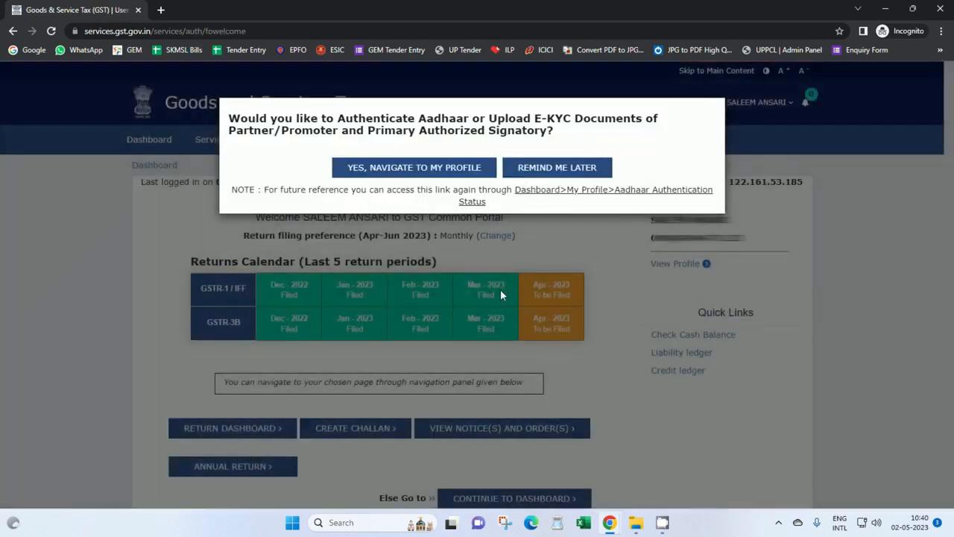
click(557, 167)
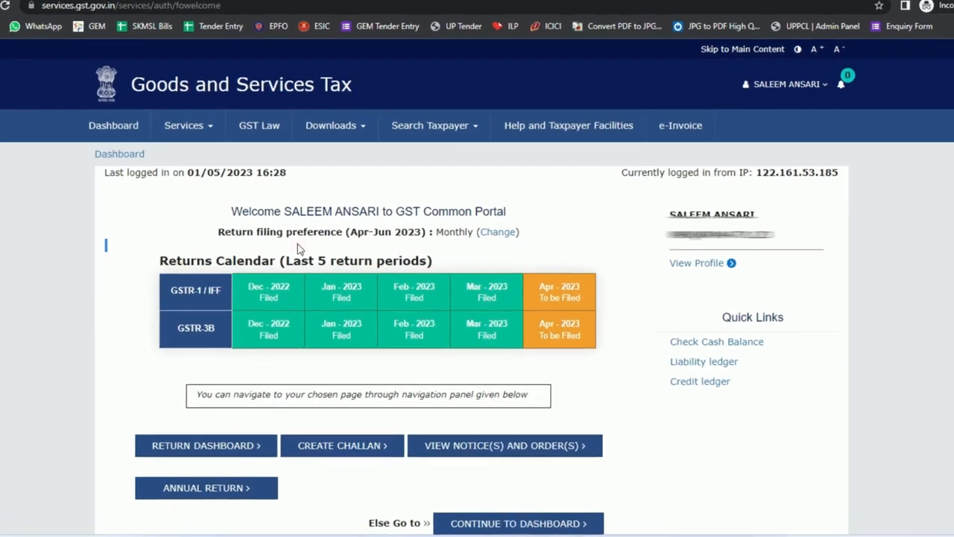
Examine the GSTR-1/IFF and GSTR-3B rows in the returns calendar for the last five return periods
drag(298, 244, 471, 257)
click(477, 258)
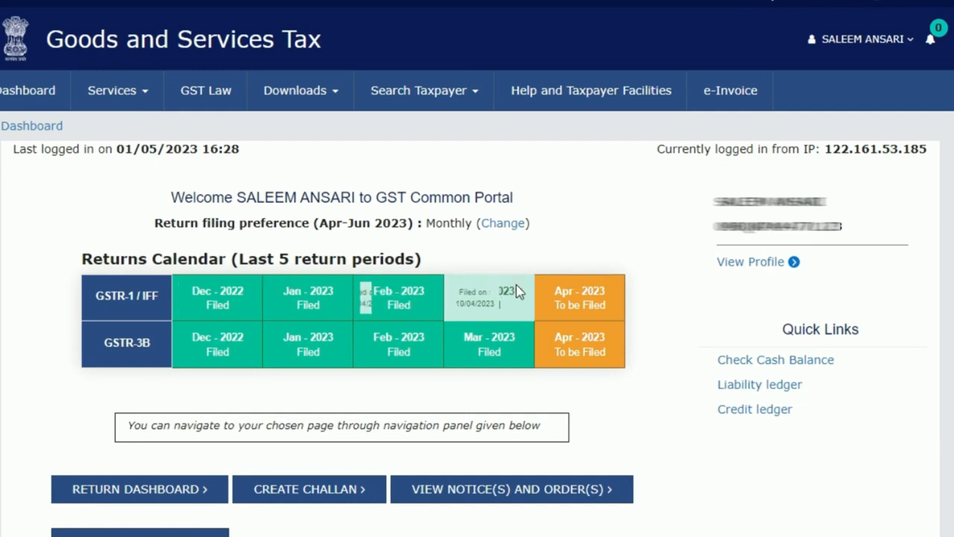
drag(96, 297, 144, 297)
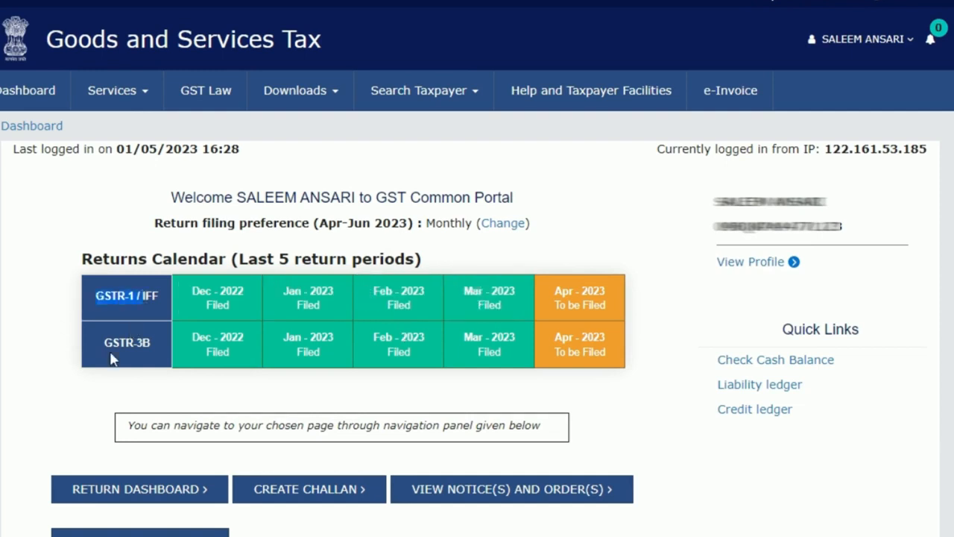
drag(111, 359, 164, 359)
click(157, 376)
drag(76, 343, 161, 348)
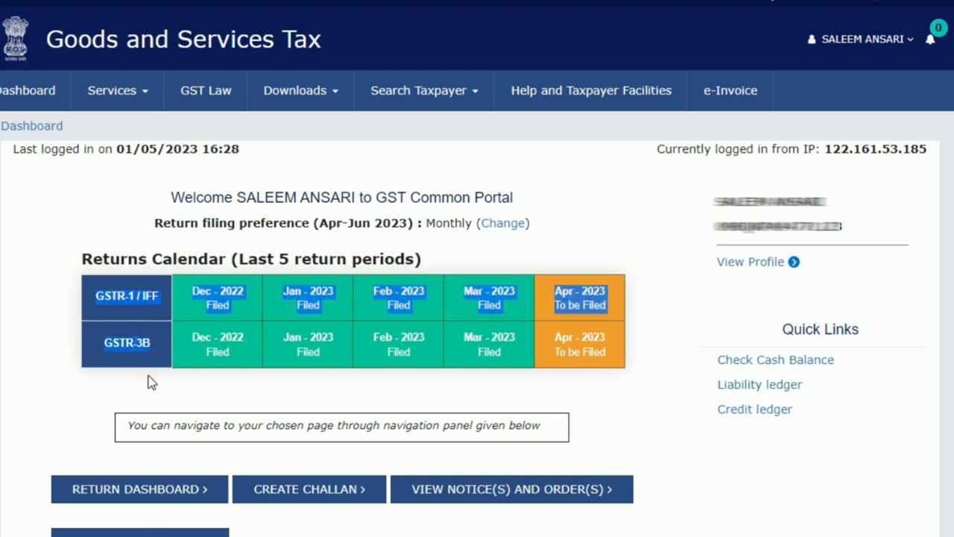
click(148, 374)
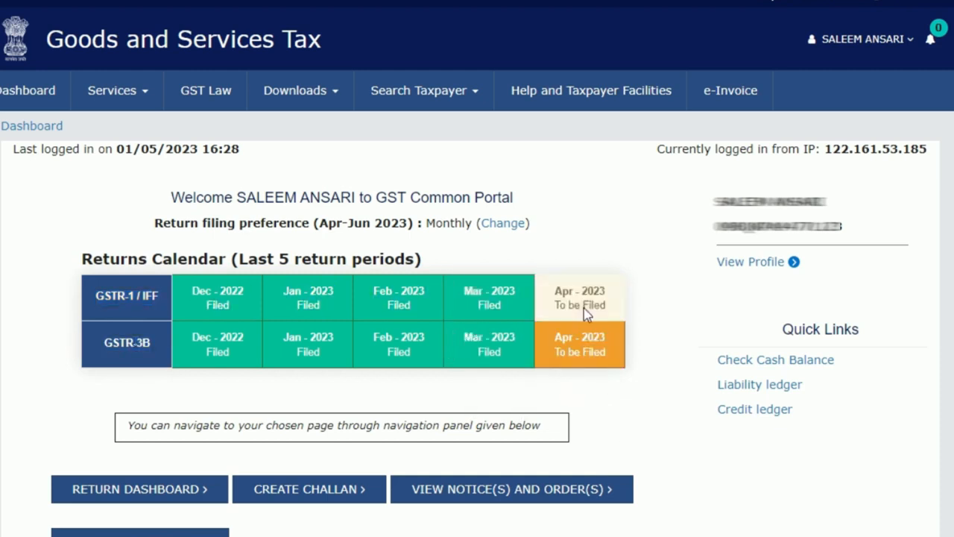
Open the return dashboard and search for returns of financial year 2023-24, Quarter 1 (Apr - Jun), period April
click(89, 504)
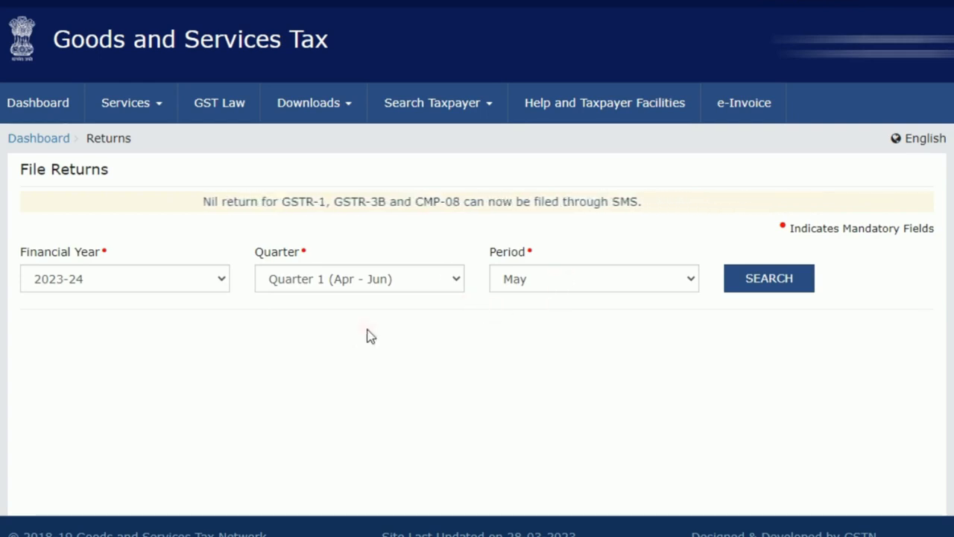
click(530, 291)
click(537, 302)
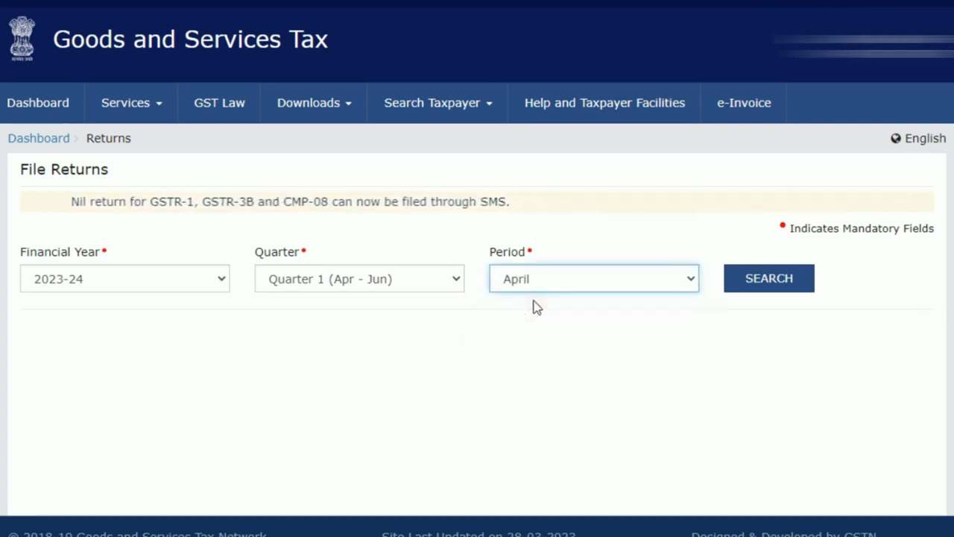
click(750, 284)
Open the GSTR1 return for outward supplies for online preparation
scroll(761, 279, down, 4)
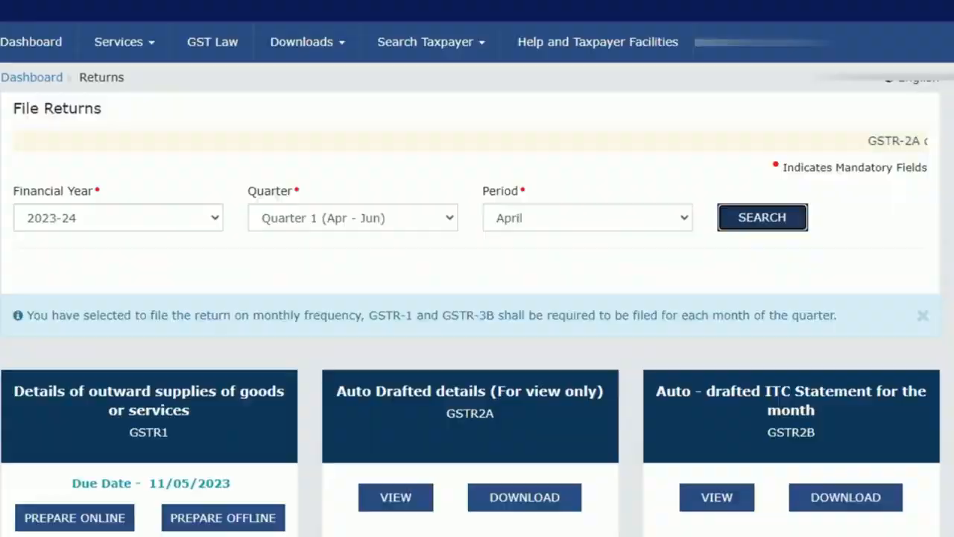
scroll(477, 298, down, 1)
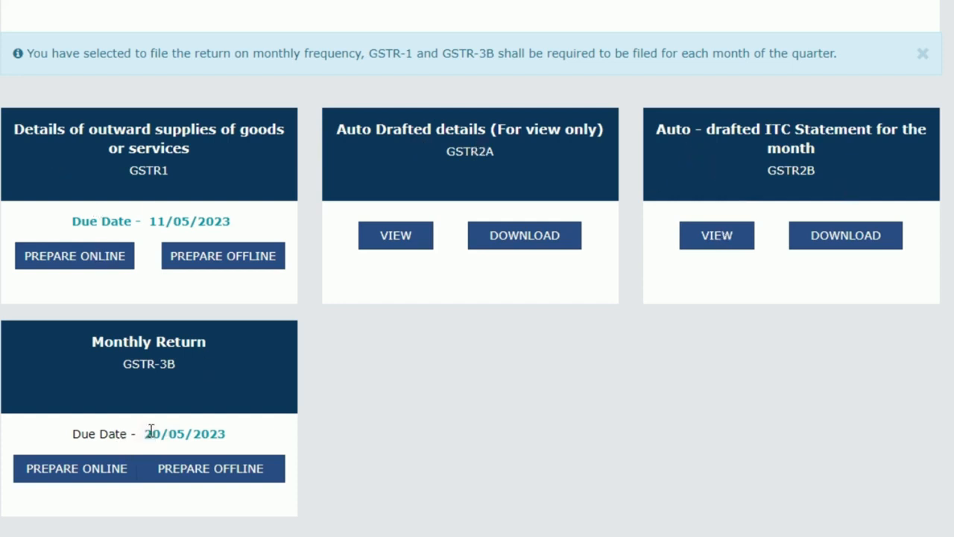
click(146, 153)
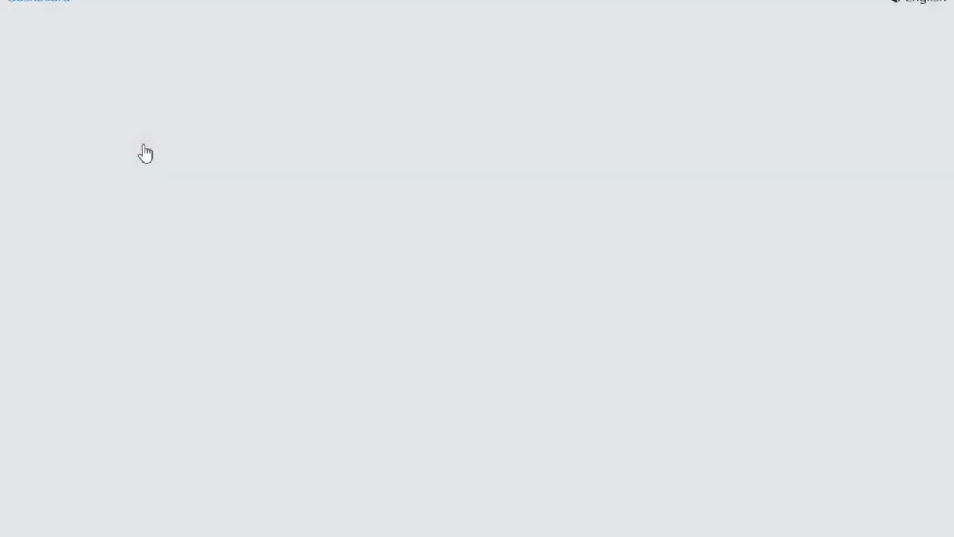
Turn on the File Nil GSTR-1 option to view its filing conditions, and turn it off again
scroll(146, 153, down, 2)
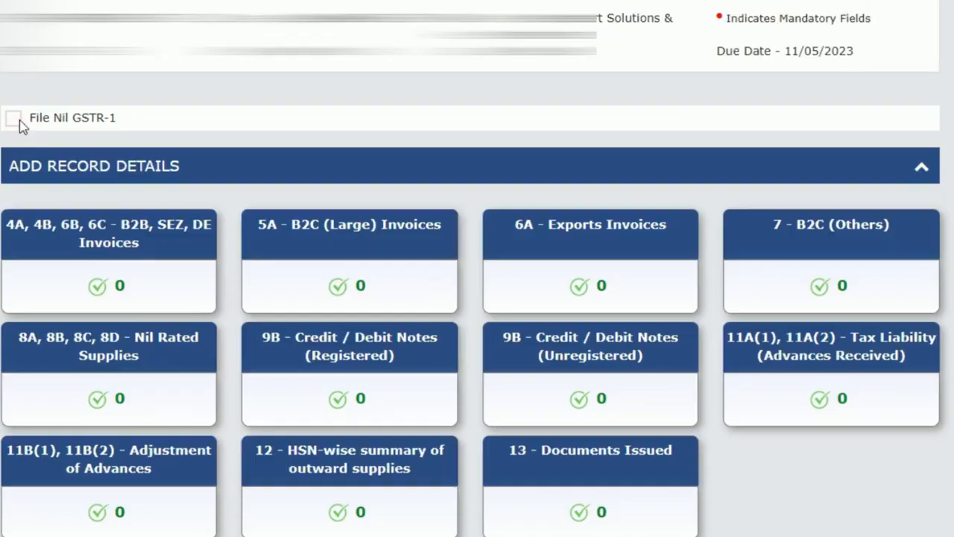
click(16, 119)
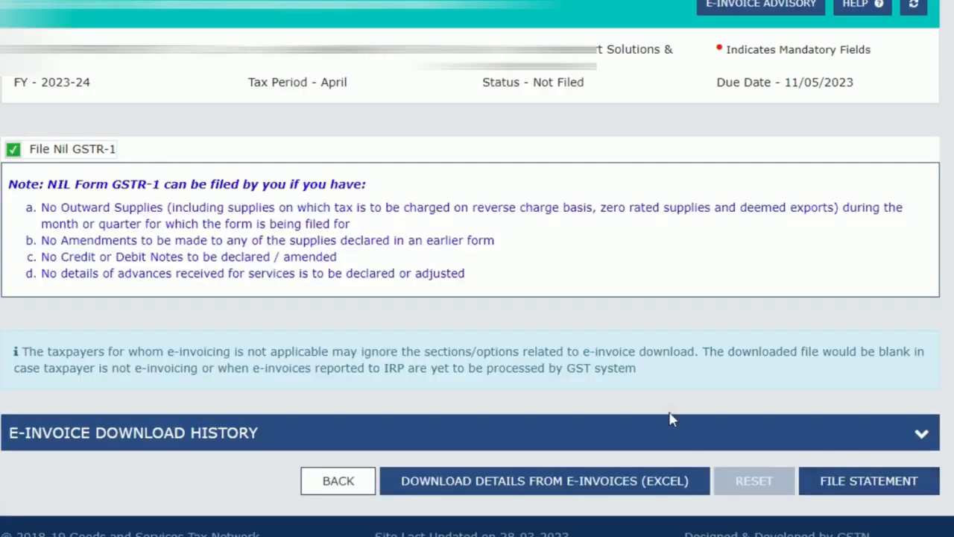
click(13, 149)
Open the 7 - B2C (Others) section and start adding a new record
scroll(13, 157, down, 2)
scroll(47, 270, down, 1)
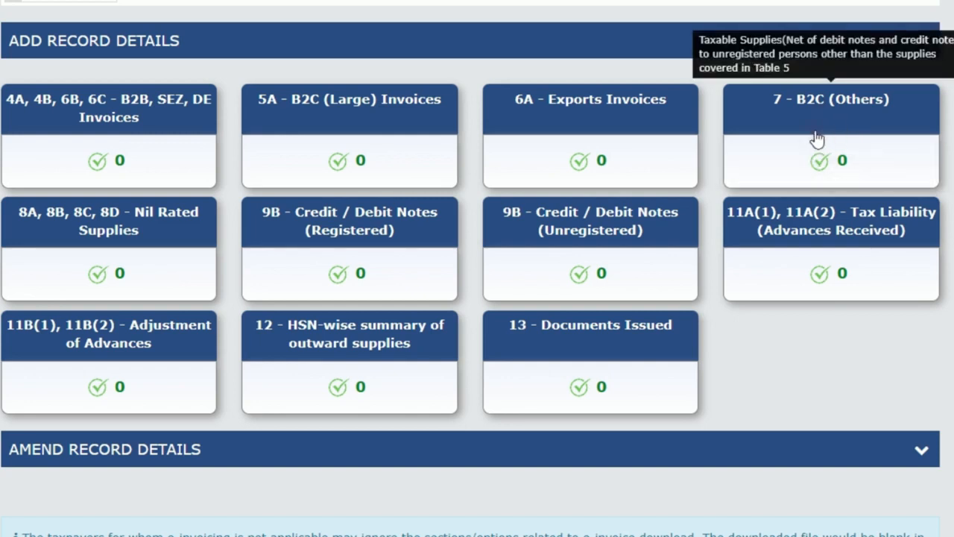
click(871, 118)
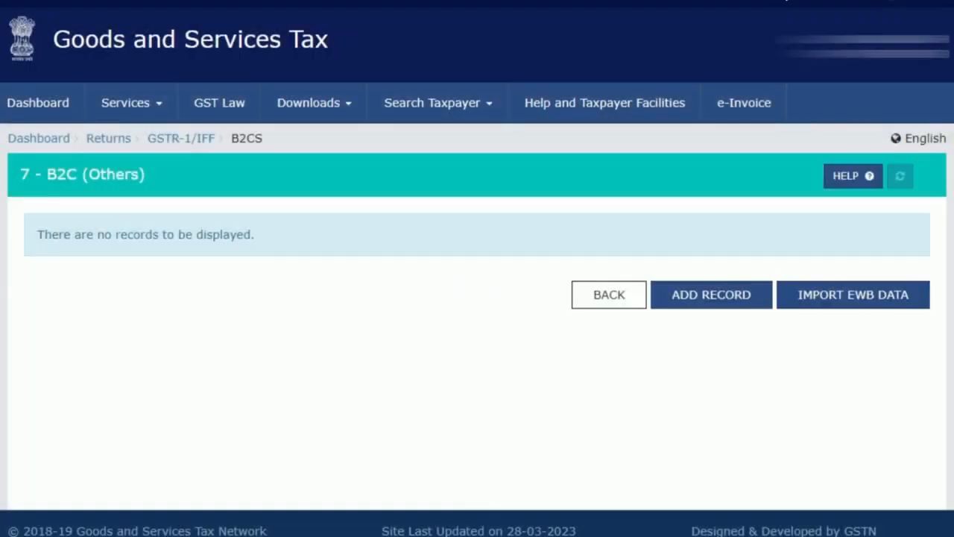
click(710, 307)
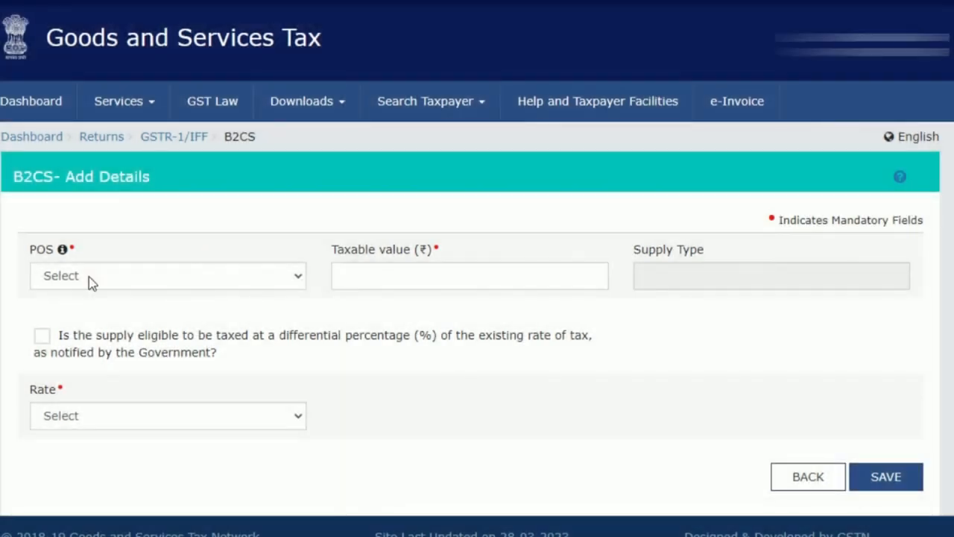
Set the record's POS to 10-Bihar and make the Taxable value field ready for entry
click(88, 277)
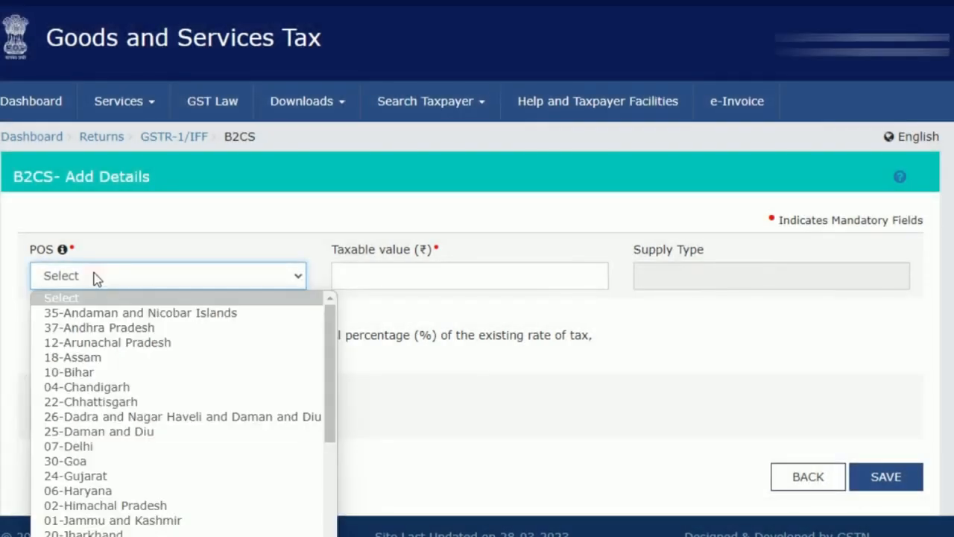
click(77, 277)
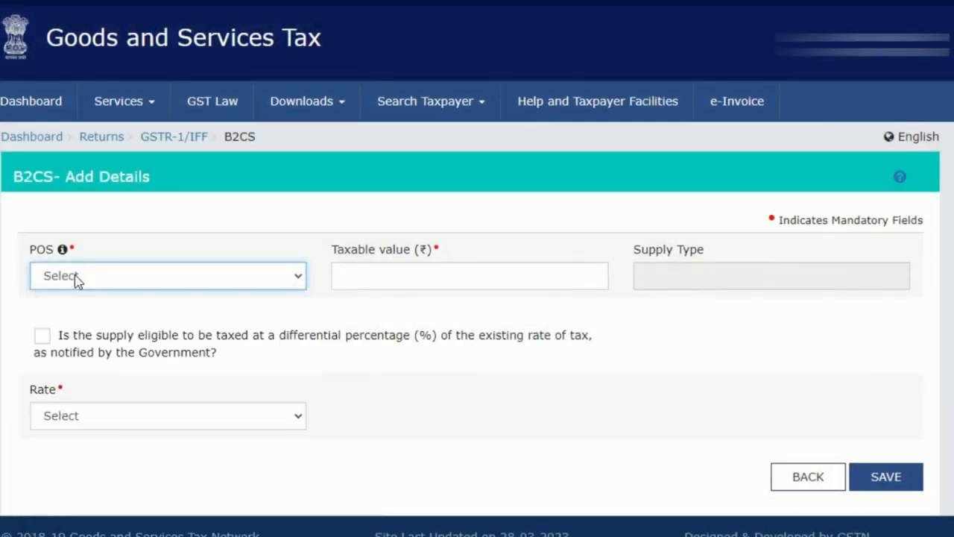
click(77, 277)
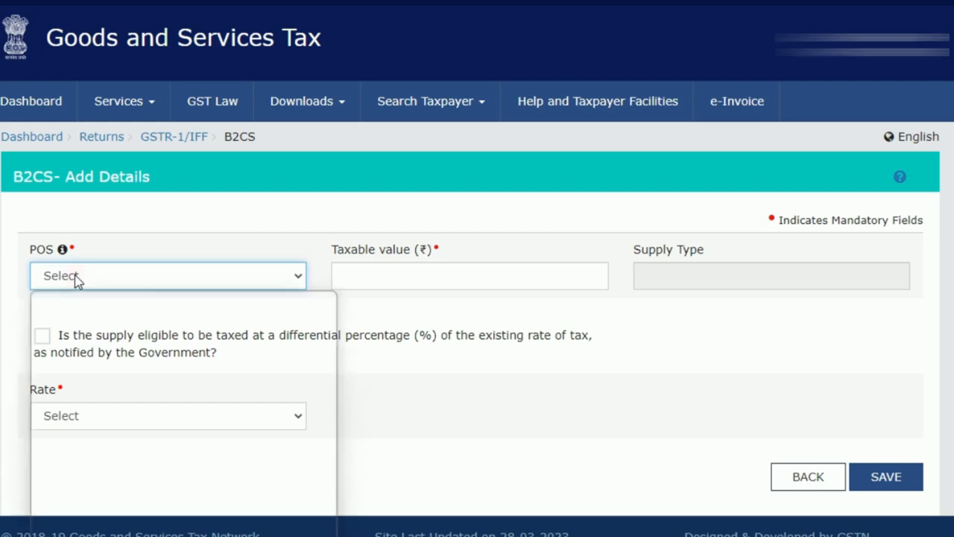
click(104, 377)
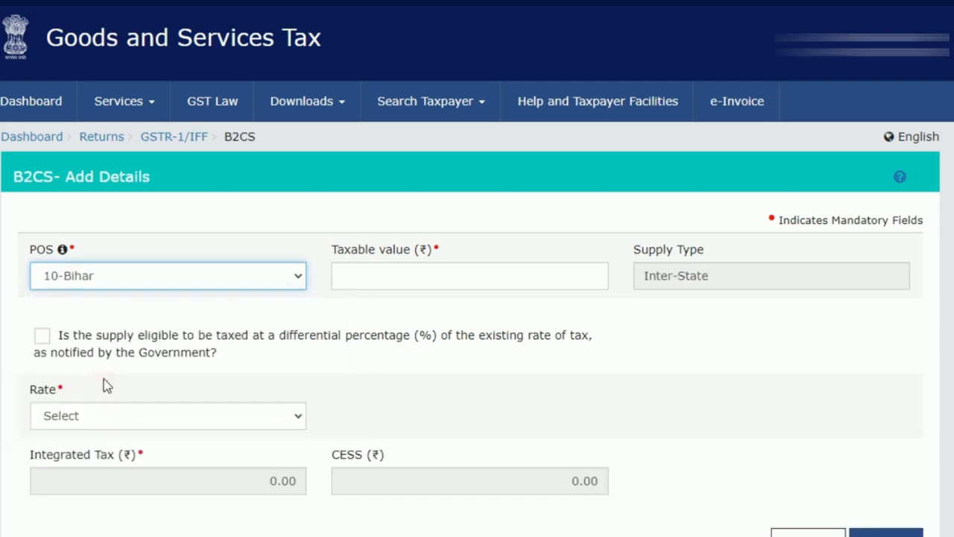
click(388, 272)
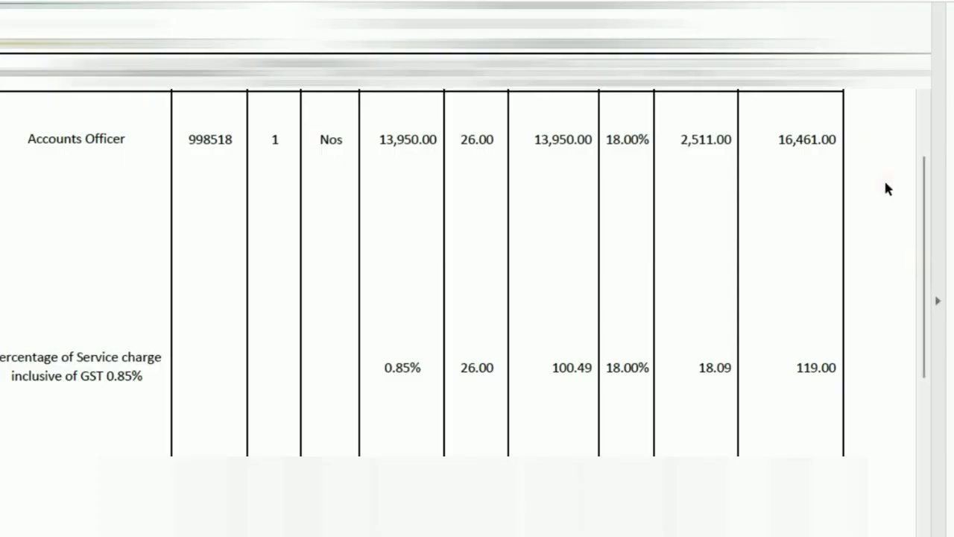
Examine the taxable amount, tax amount and final total in the Grand Total row of the invoice
drag(925, 178, 931, 280)
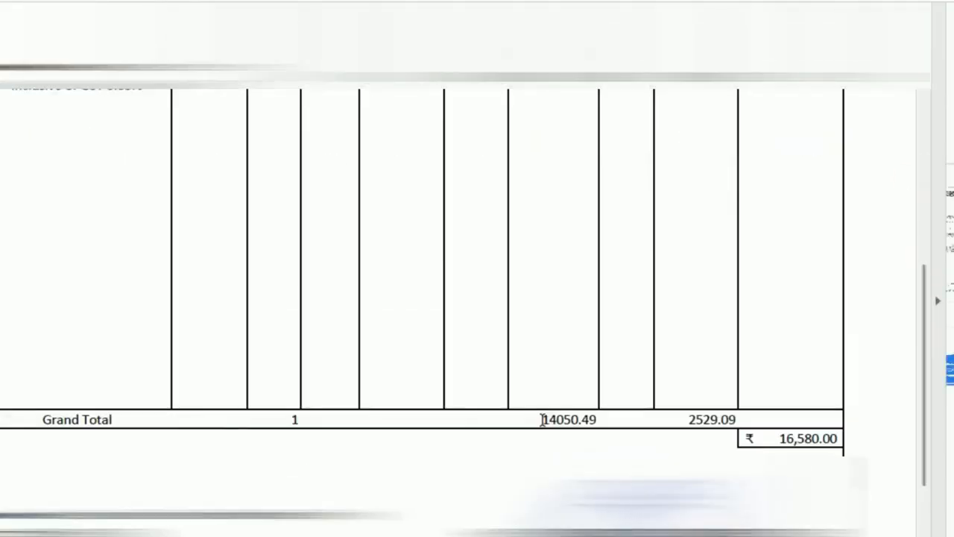
drag(544, 419, 601, 423)
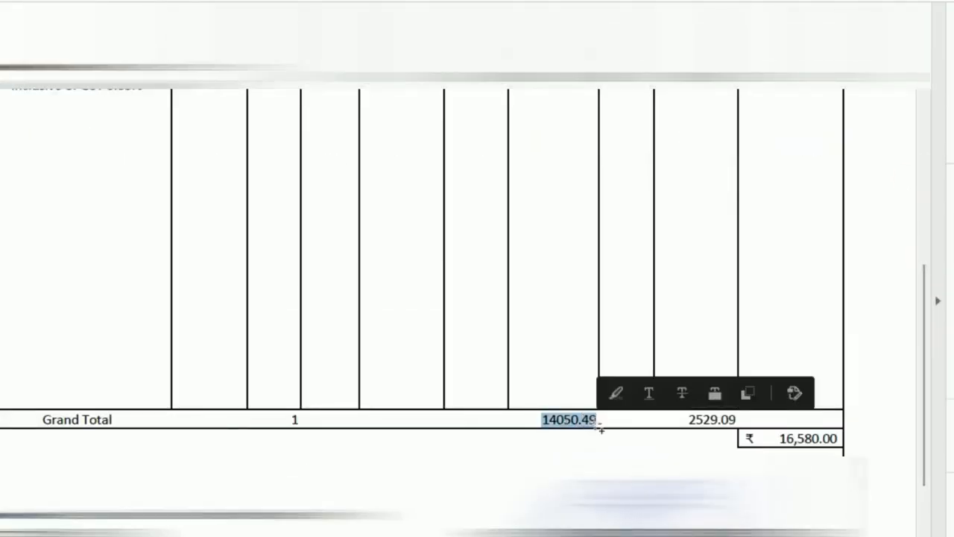
double_click(692, 421)
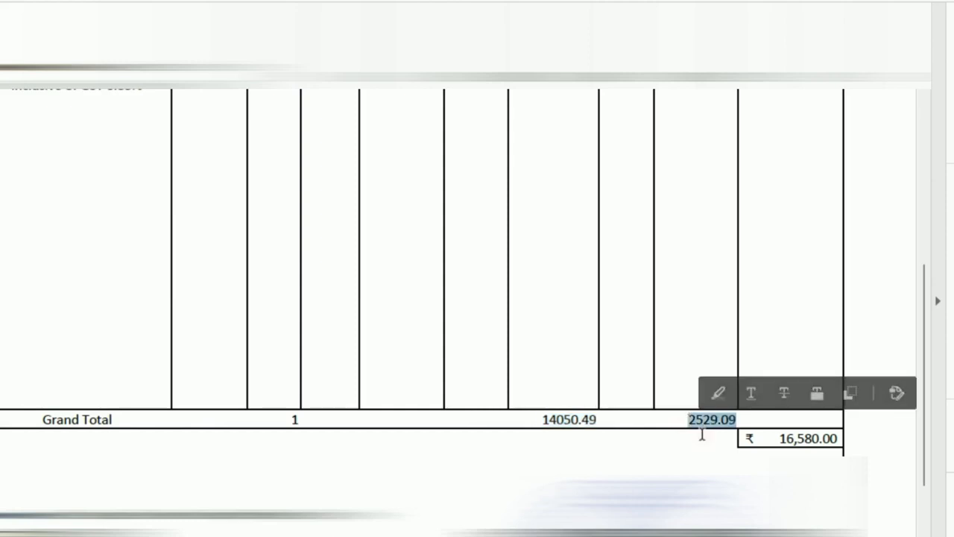
drag(545, 420, 736, 421)
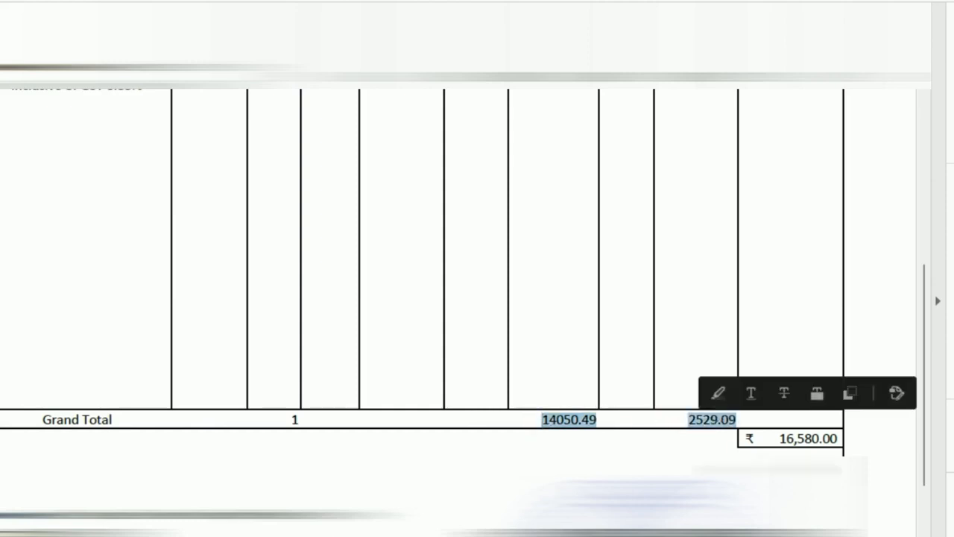
drag(784, 440, 836, 438)
click(820, 448)
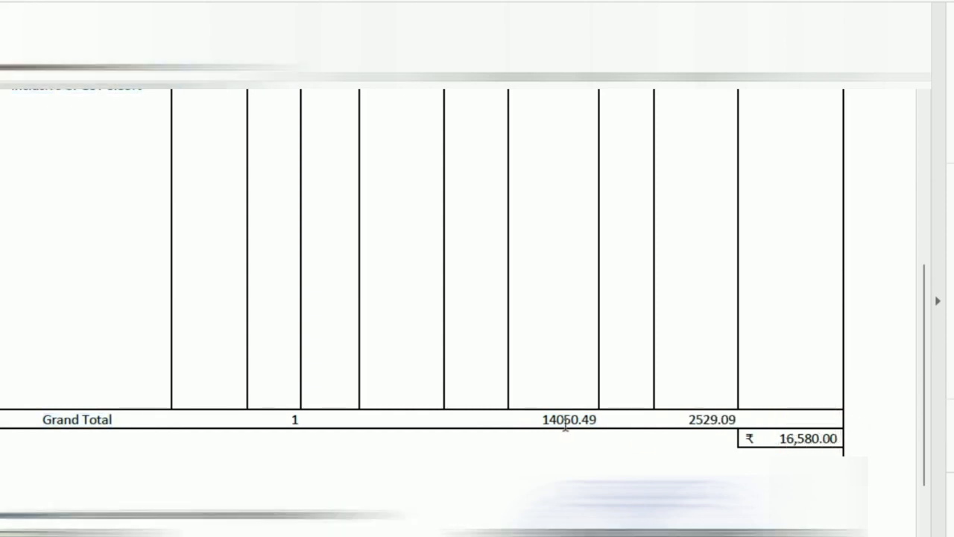
drag(544, 419, 598, 422)
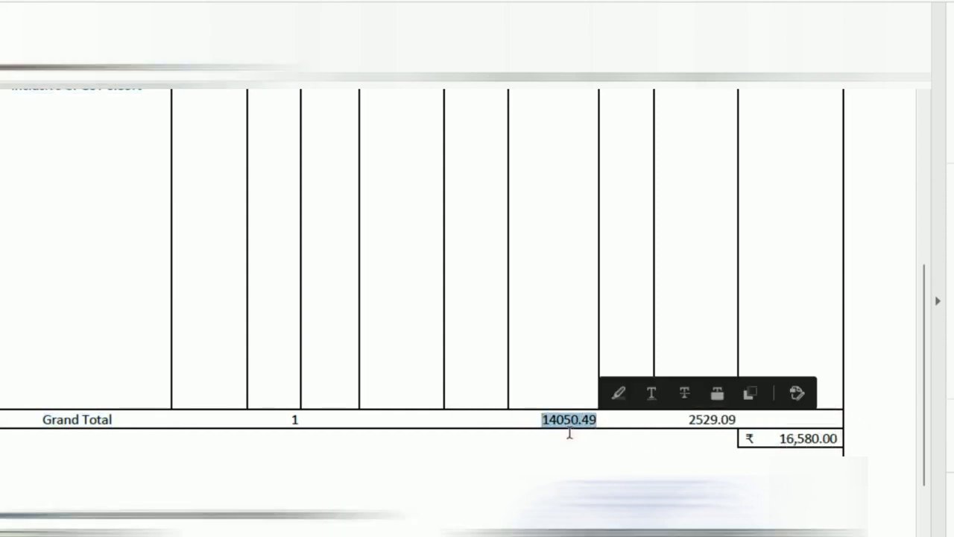
drag(688, 419, 735, 420)
drag(541, 420, 604, 421)
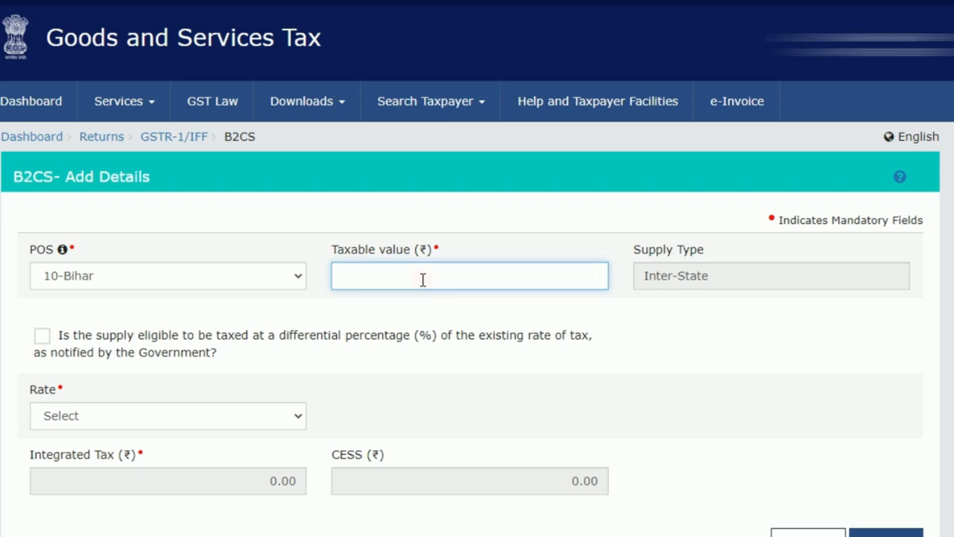
Set the B2CS record's taxable value to 14050.49 and its tax rate to 18
text(14050.49)
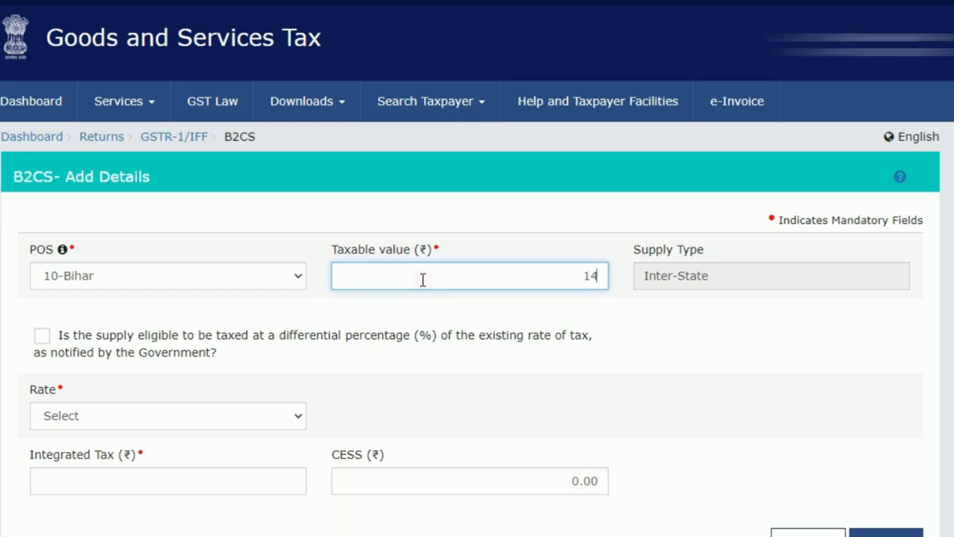
click(614, 386)
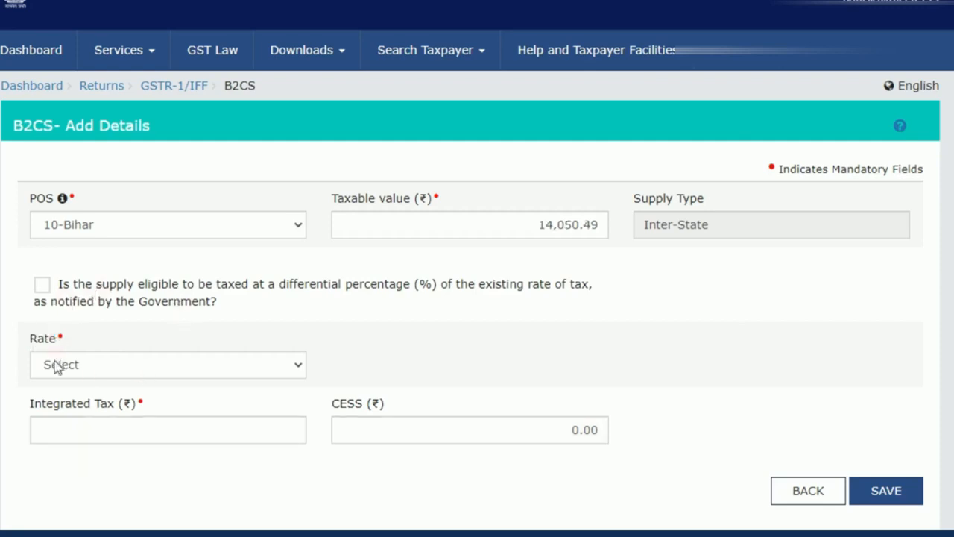
click(61, 367)
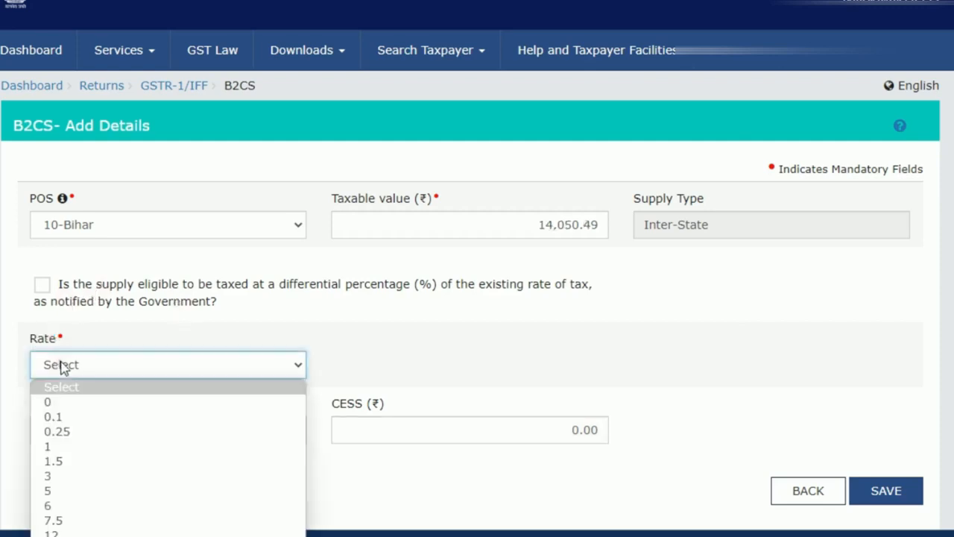
click(74, 536)
click(377, 479)
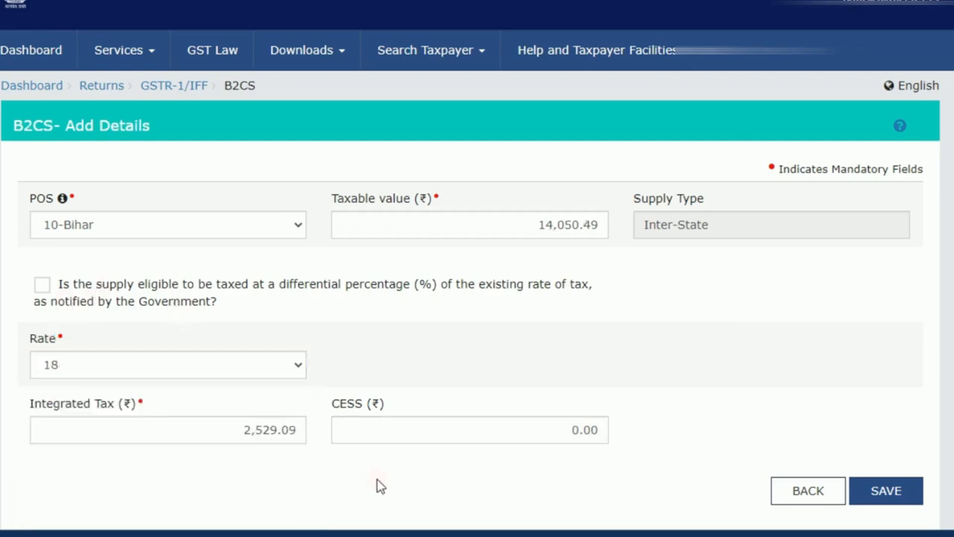
Save the B2CS record, leave the add form and check the entry in the Processed Records table
drag(234, 433, 298, 431)
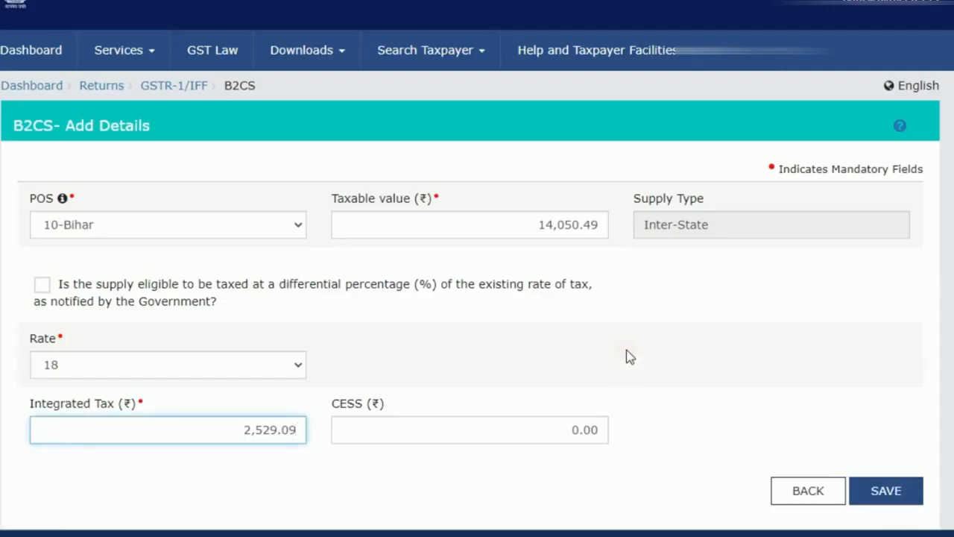
click(884, 493)
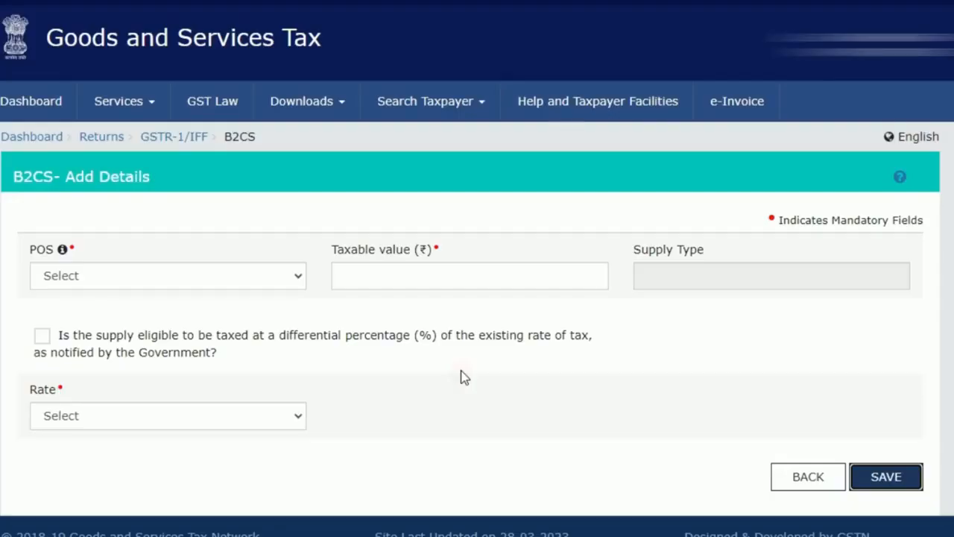
click(810, 479)
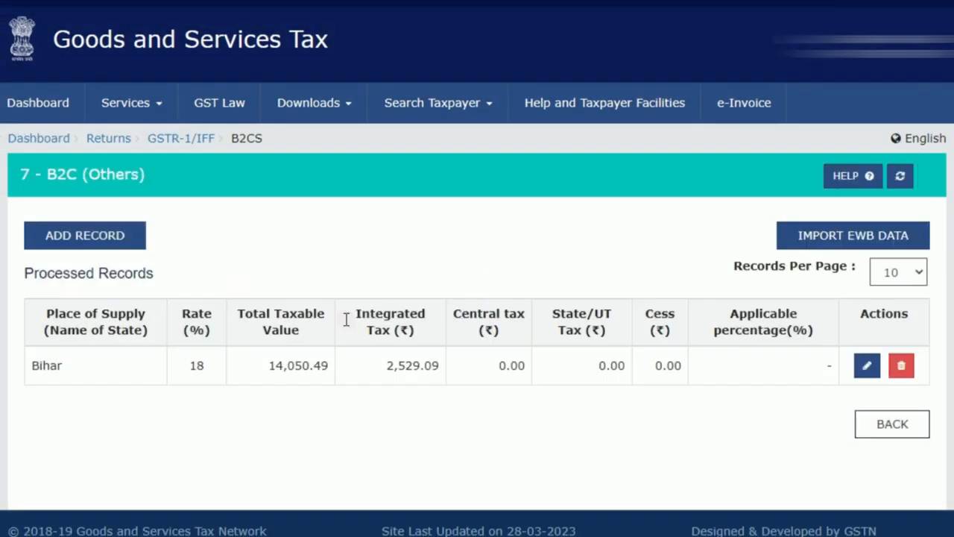
drag(22, 278, 724, 375)
click(710, 446)
drag(34, 273, 189, 283)
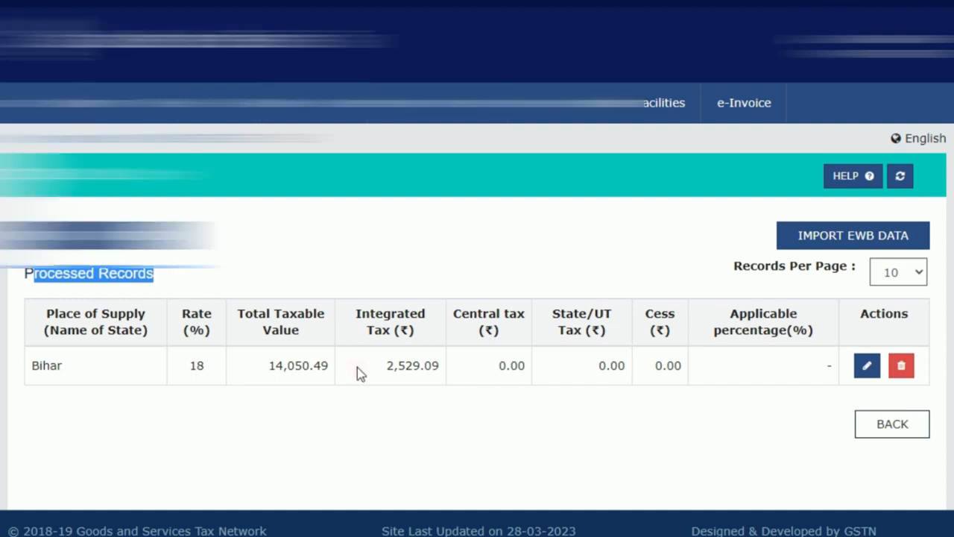
Return to the GSTR-1 record sections, recheck the saved entry in 7 - B2C (Others) and go back
click(903, 433)
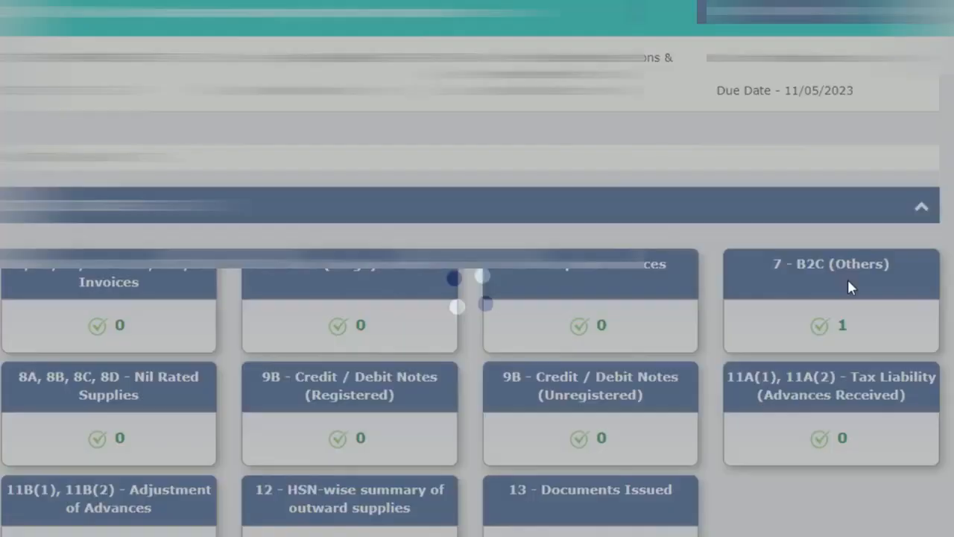
click(856, 282)
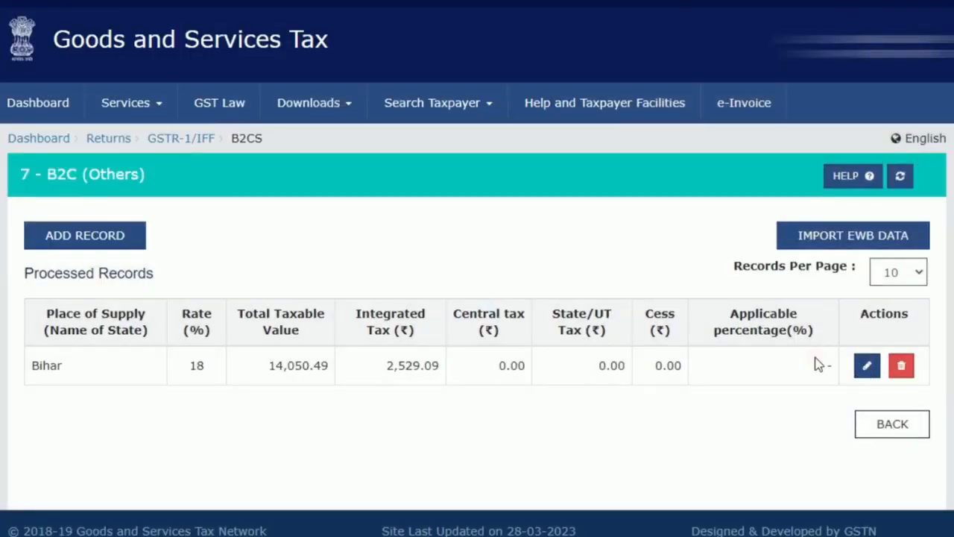
click(900, 435)
Open 13 - Documents Issued and add a document row under Invoices for outward supply
scroll(520, 237, down, 5)
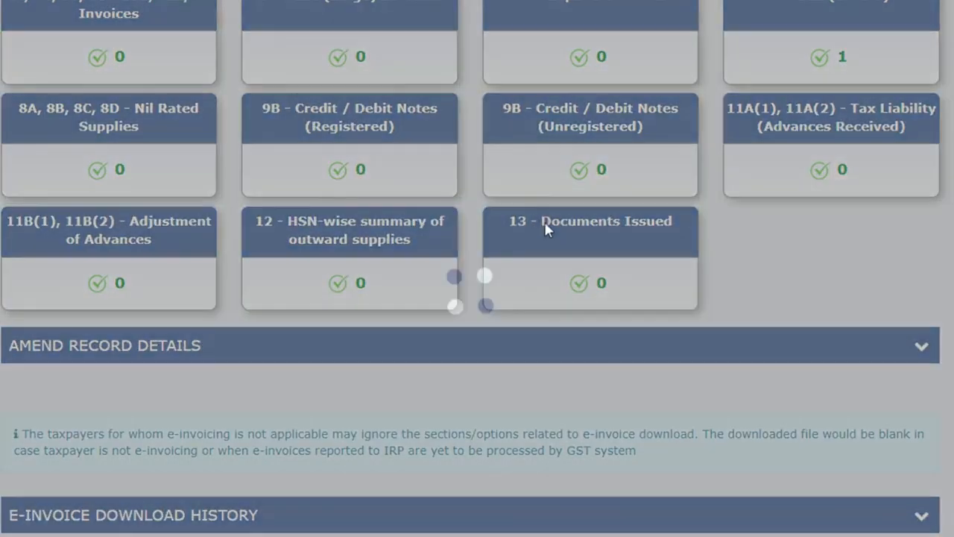
scroll(545, 228, up, 1)
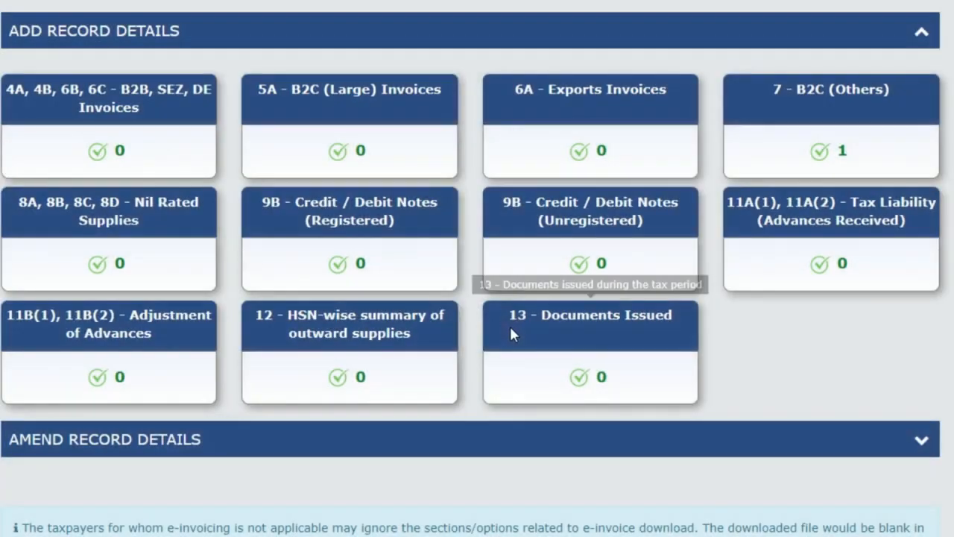
click(601, 342)
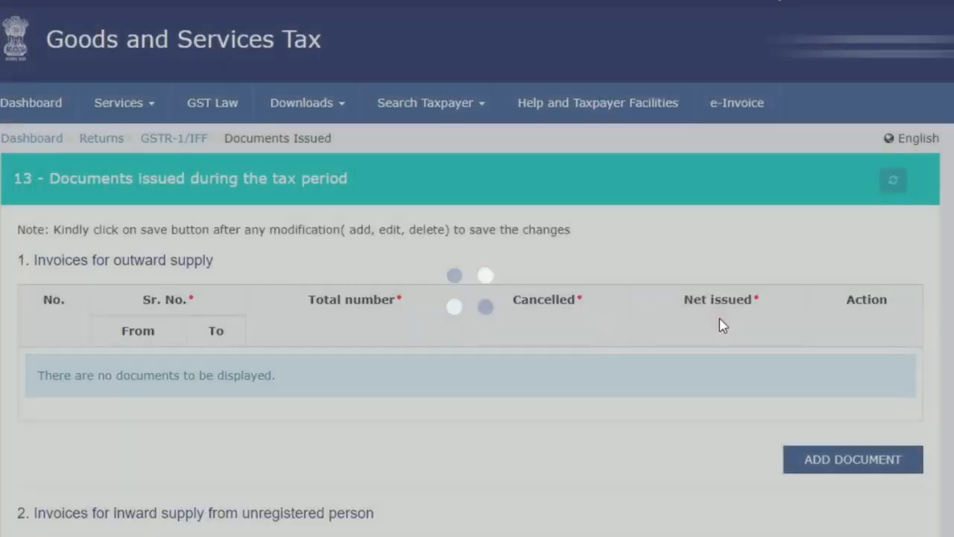
scroll(477, 298, down, 8)
scroll(159, 271, up, 7)
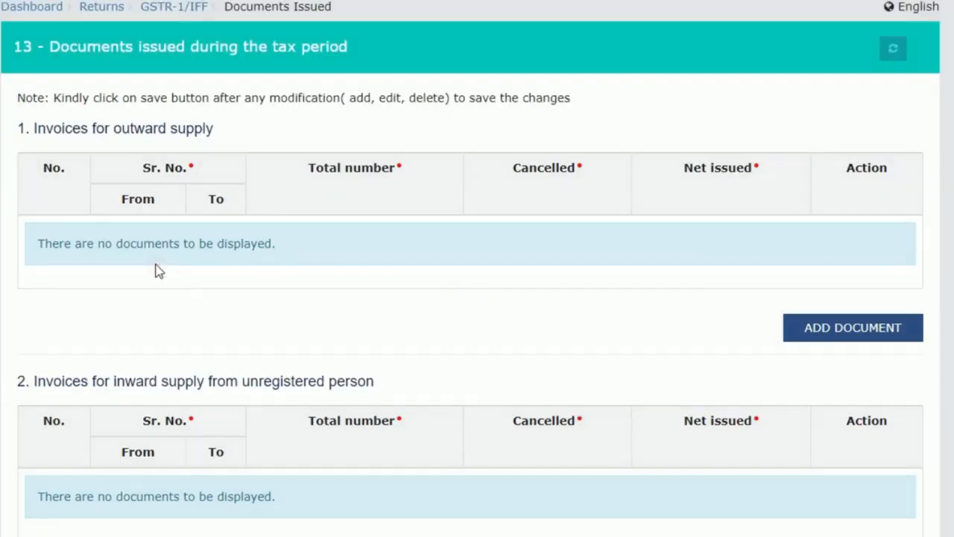
drag(35, 128, 224, 134)
click(224, 134)
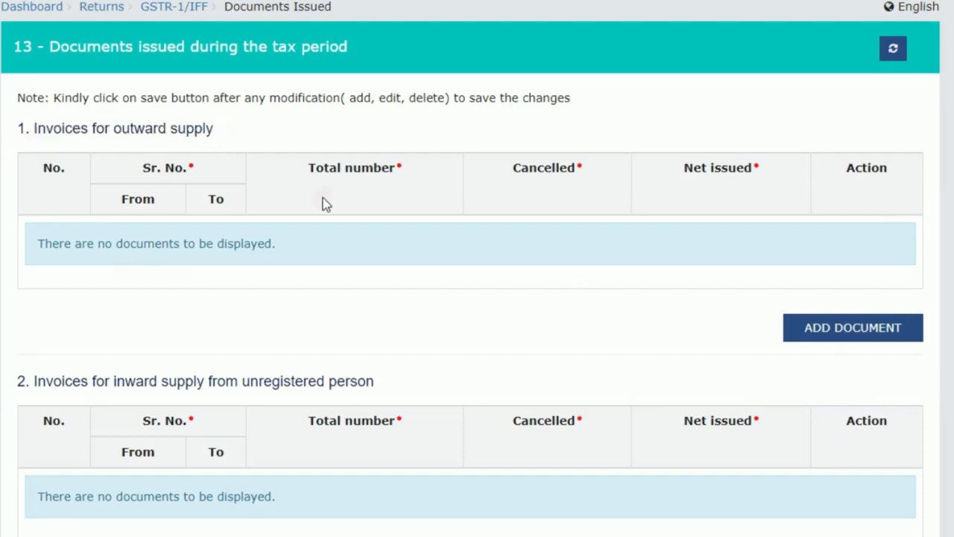
click(839, 334)
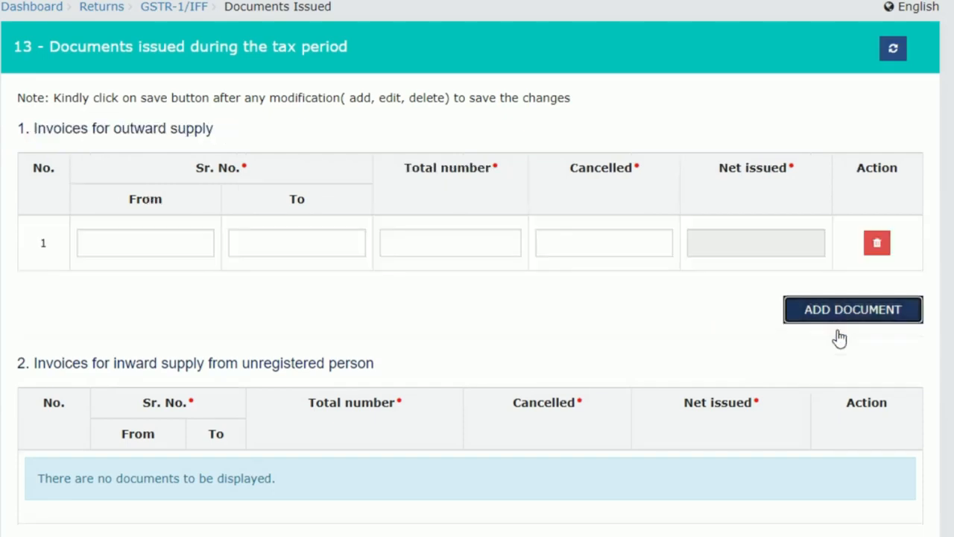
Set the outward supply row's From and To serial numbers to ESSP/014/22-23 and its total number to 1
click(112, 245)
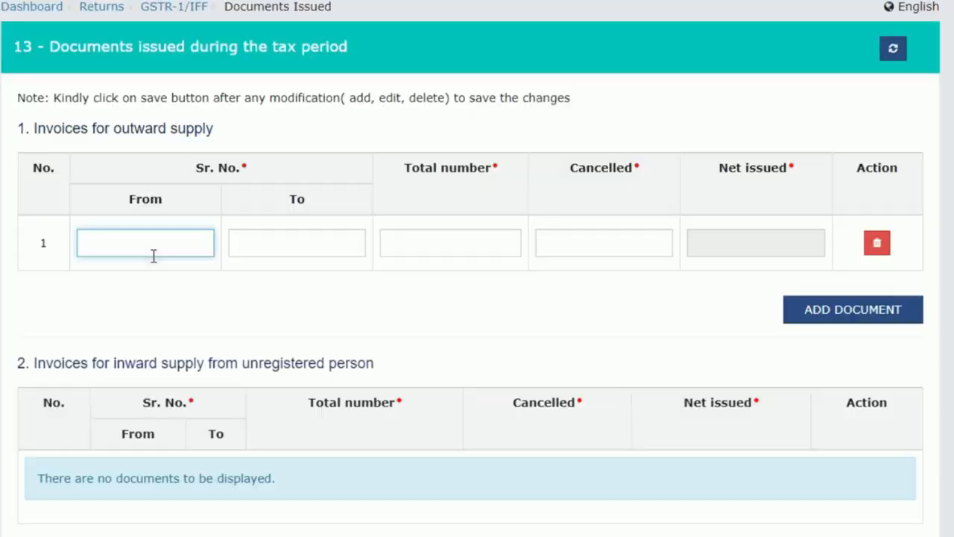
text(ESSP/014/22-23)
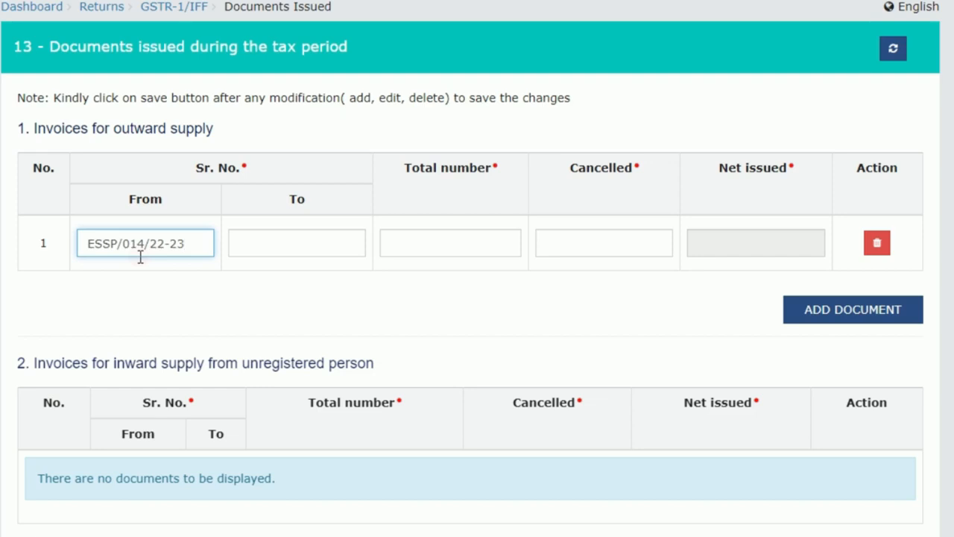
click(330, 247)
text(ESSP/014/22-23)
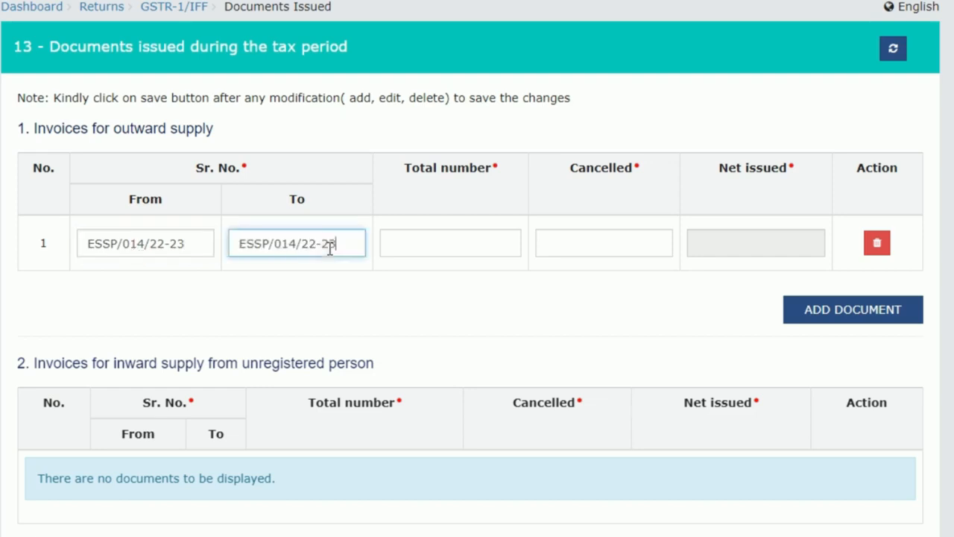
click(439, 246)
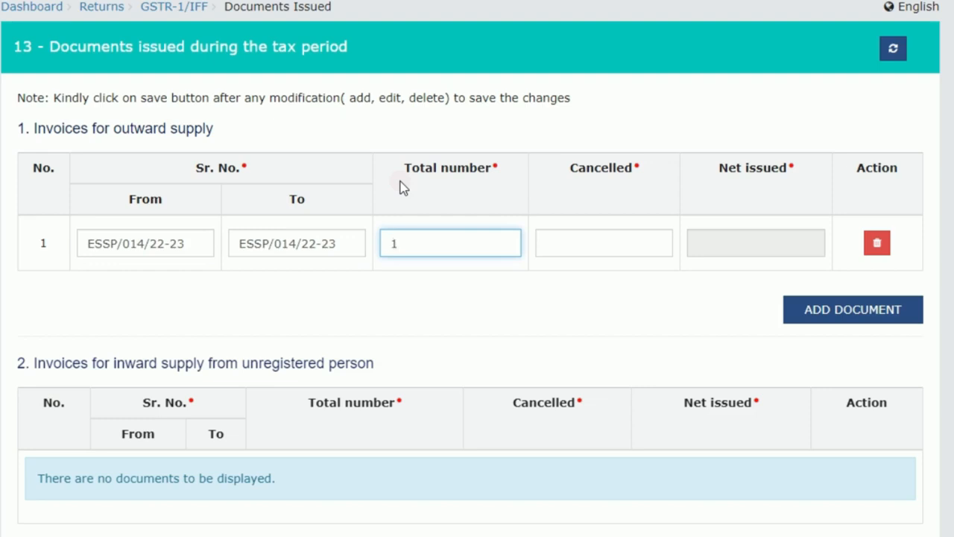
Set the outward supply row's Cancelled count to 0 and save the issued documents details
click(557, 281)
click(550, 244)
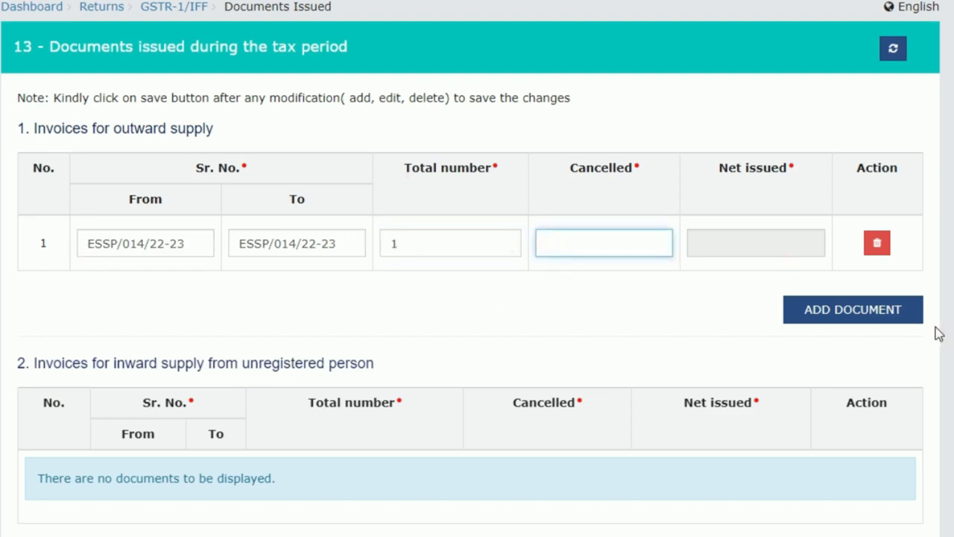
scroll(895, 336, down, 20)
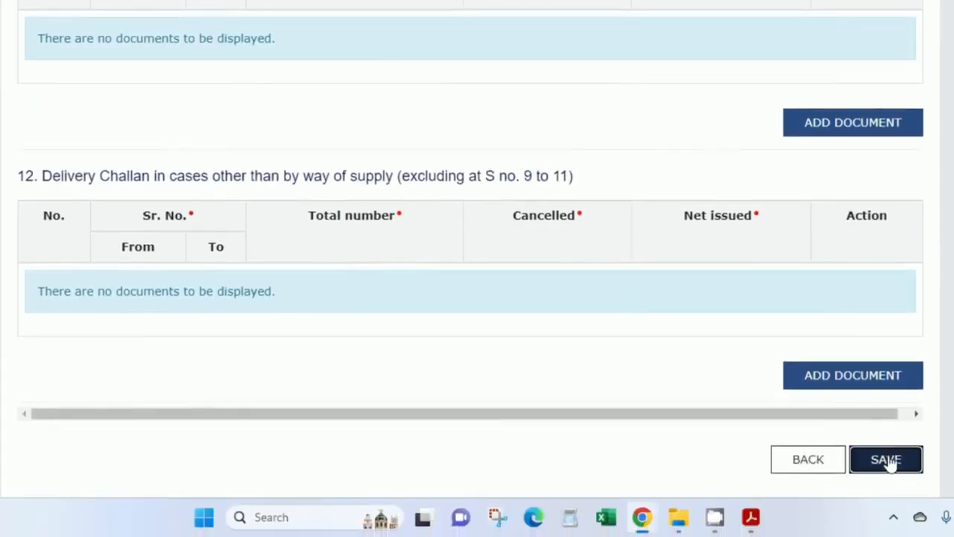
click(891, 473)
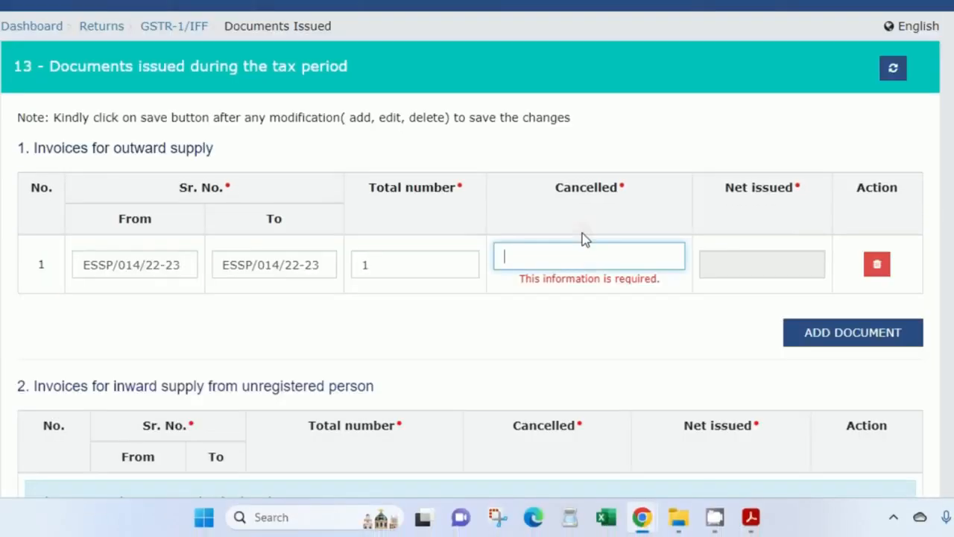
text(0)
scroll(584, 238, down, 20)
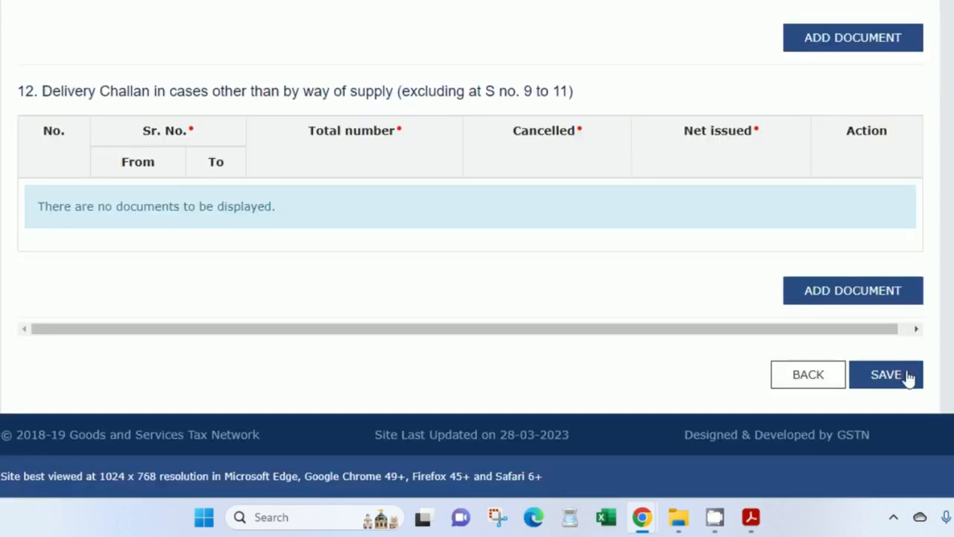
click(895, 377)
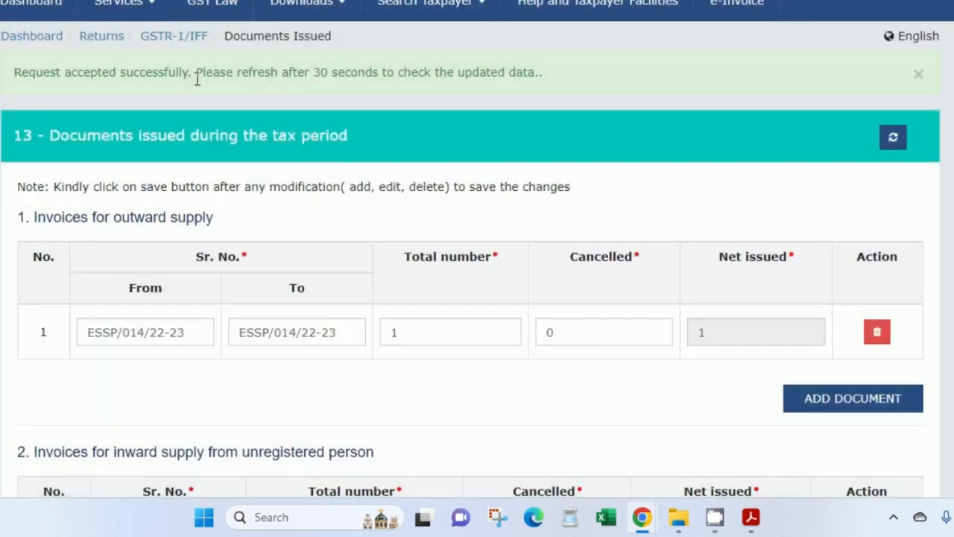
Read the notice about the save request and return from Documents Issued to the GSTR-1 record sections
drag(196, 80, 520, 89)
scroll(863, 81, down, 20)
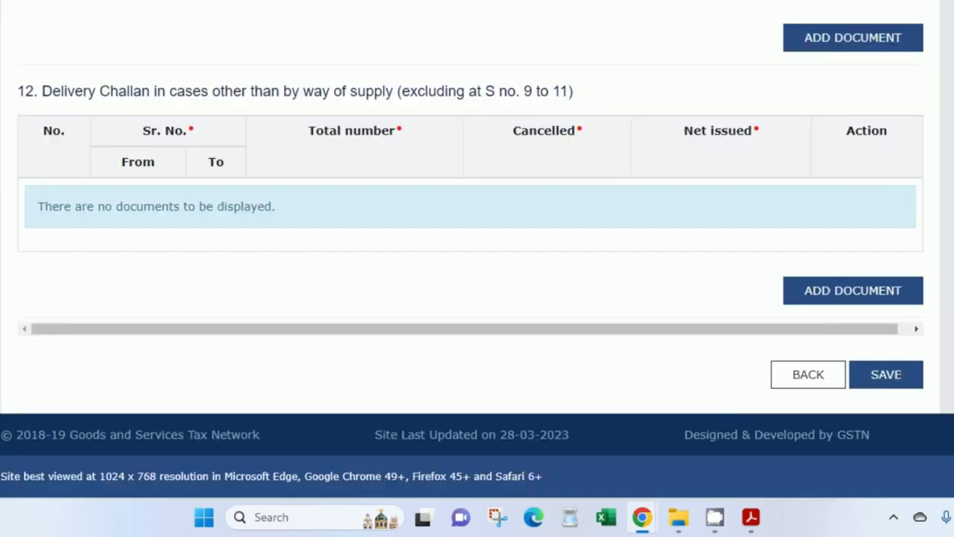
click(780, 384)
Review the record counts in the GSTR-1 sections and generate the return summary
scroll(716, 253, down, 10)
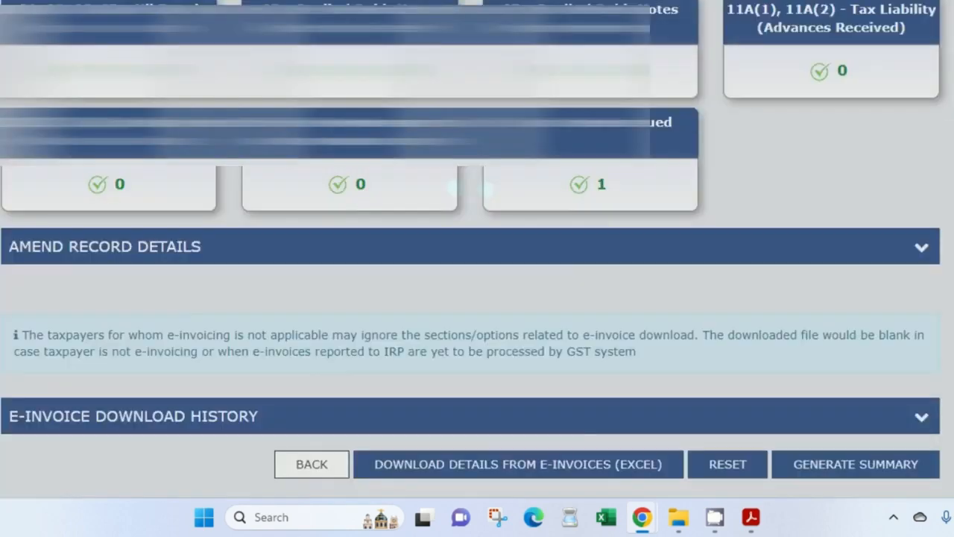
scroll(856, 189, up, 4)
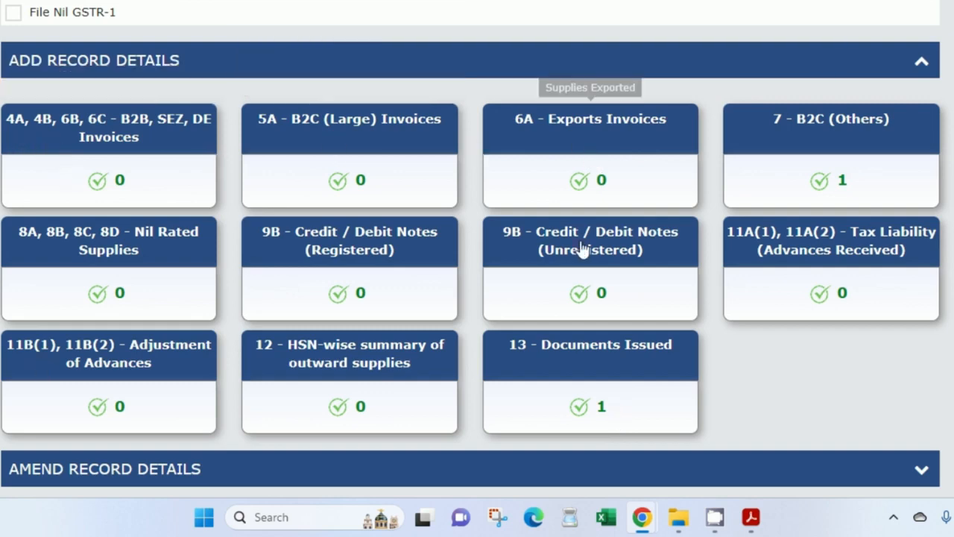
scroll(309, 204, down, 3)
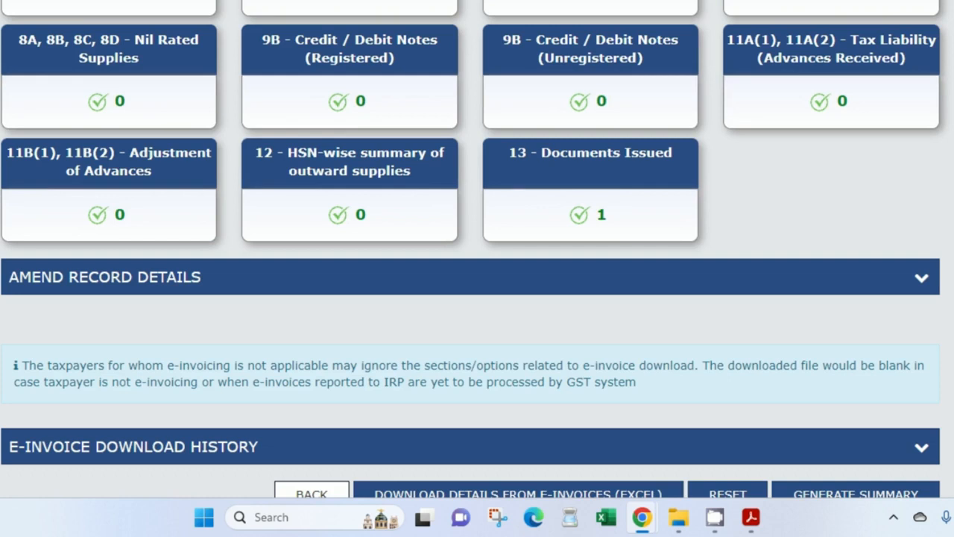
scroll(877, 417, down, 2)
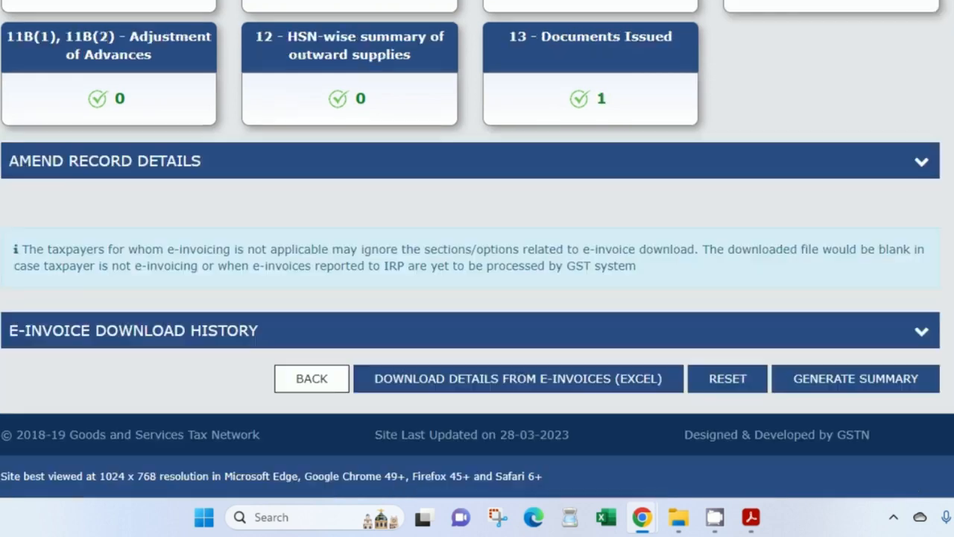
click(827, 380)
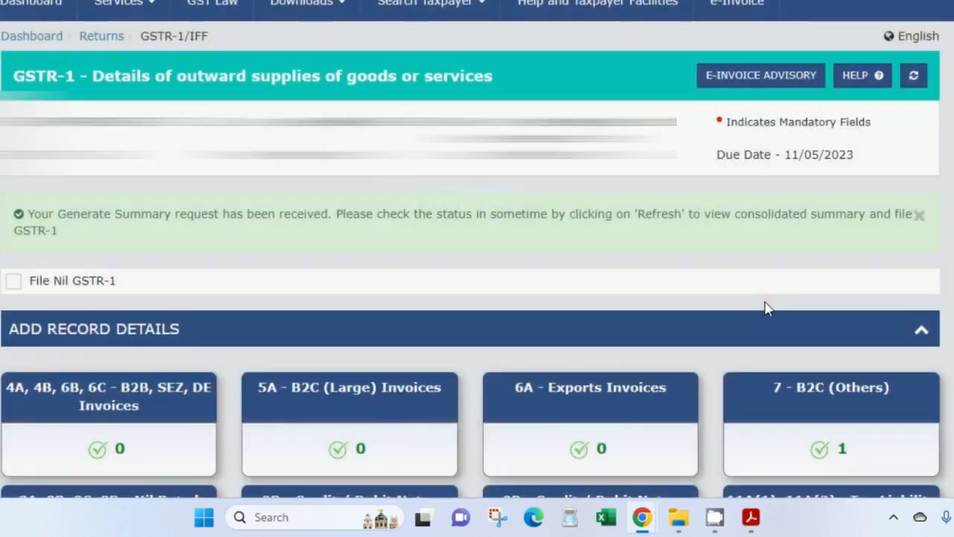
Go back to File Returns and search for the 2023-24, Quarter 1 (Apr - Jun), April returns
scroll(762, 305, down, 3)
scroll(477, 298, down, 6)
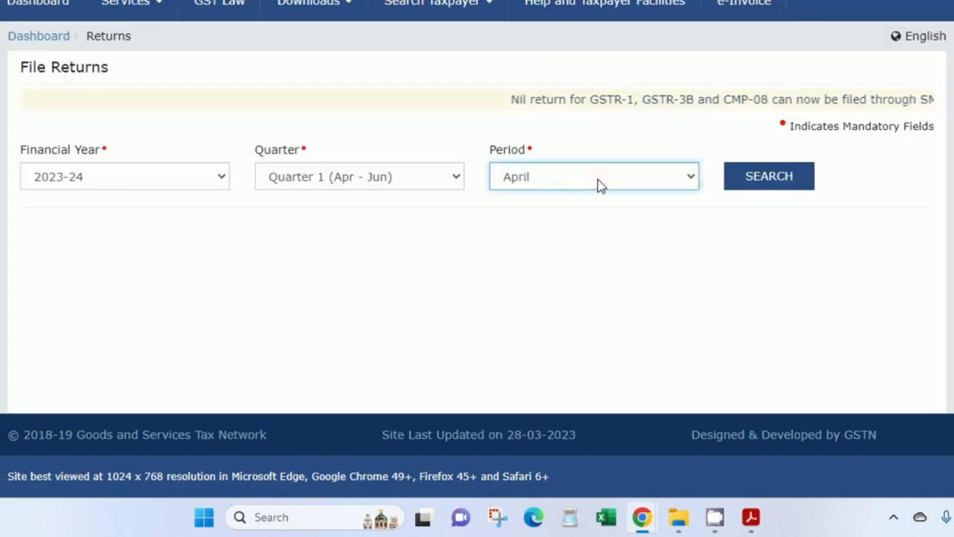
click(568, 186)
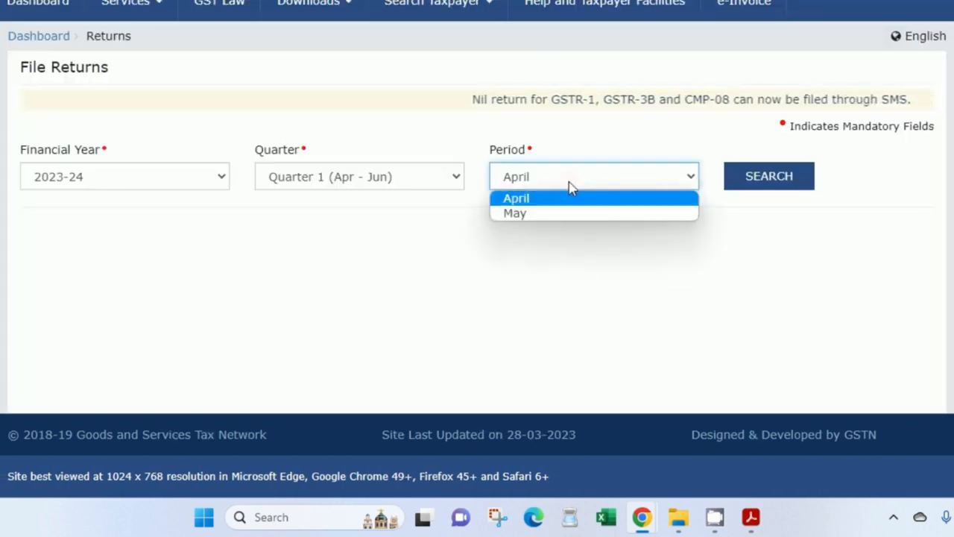
click(694, 183)
click(750, 182)
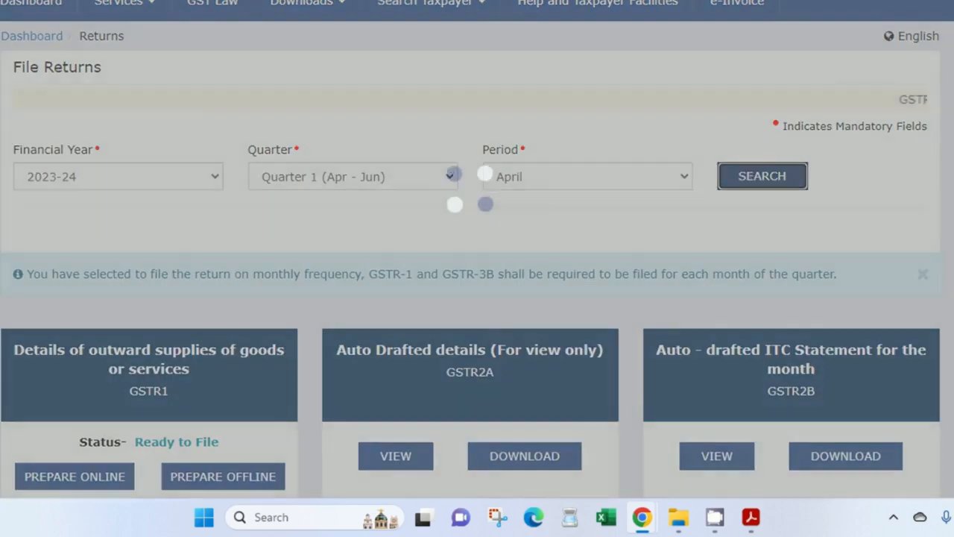
Reopen the April GSTR-1 for online preparation, proceed to file/summary and review the consolidated summary down to Total Liability
scroll(750, 181, down, 5)
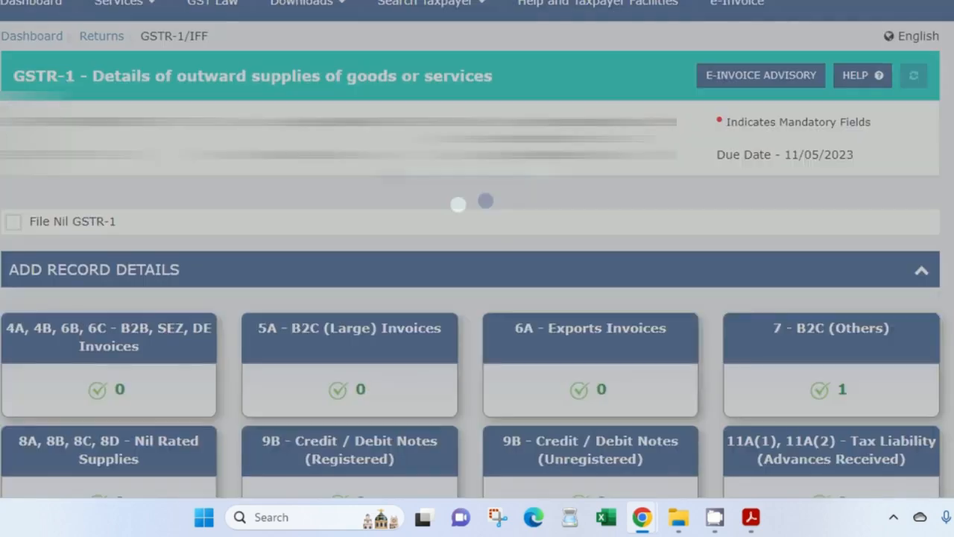
scroll(477, 223, down, 10)
click(820, 379)
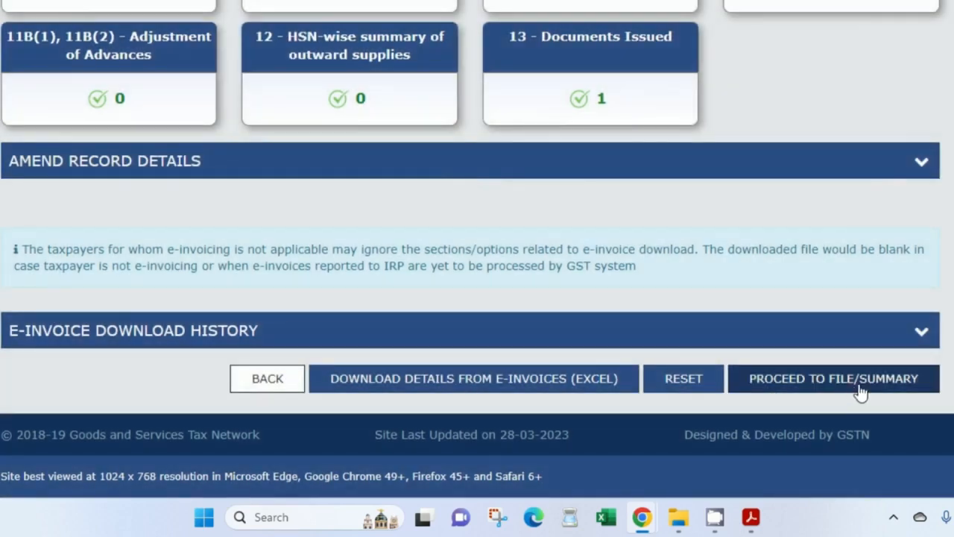
click(861, 393)
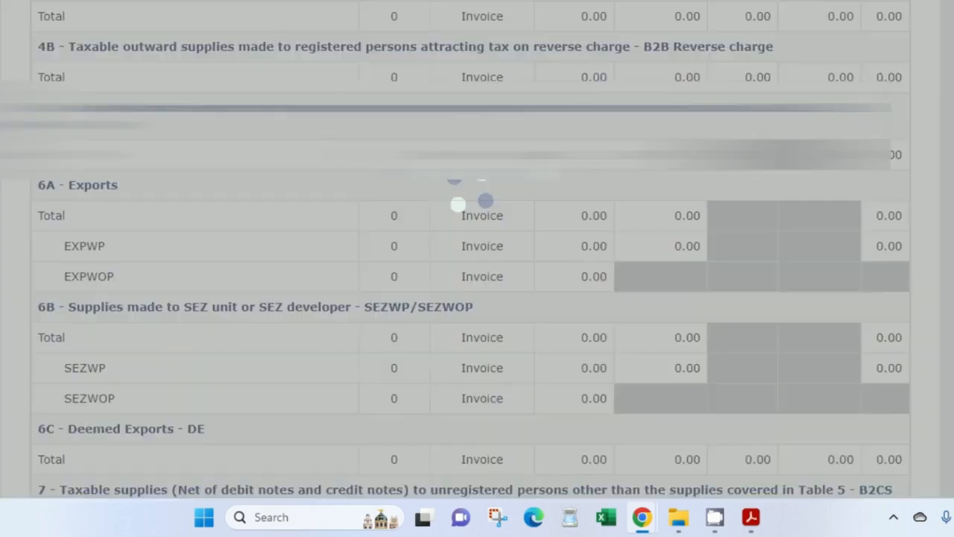
scroll(477, 261, down, 10)
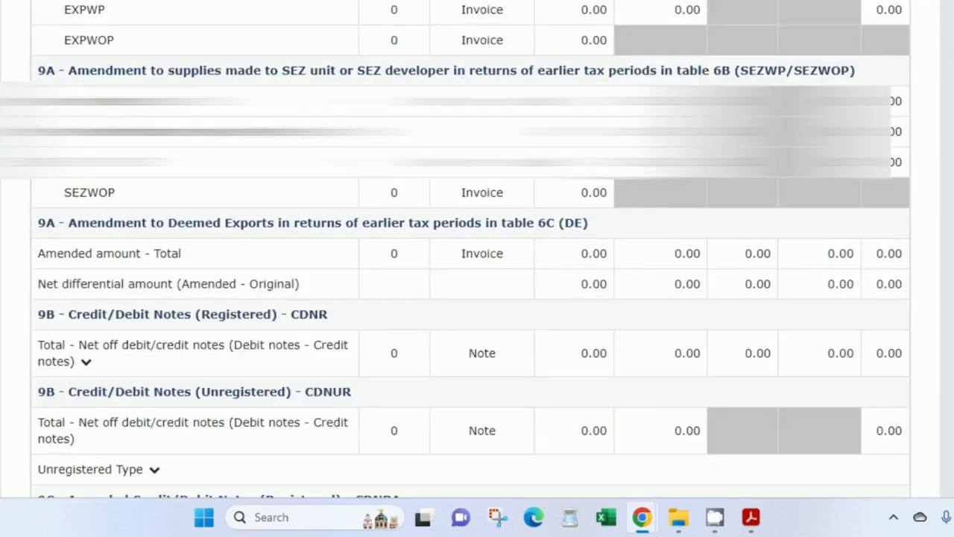
scroll(477, 261, down, 10)
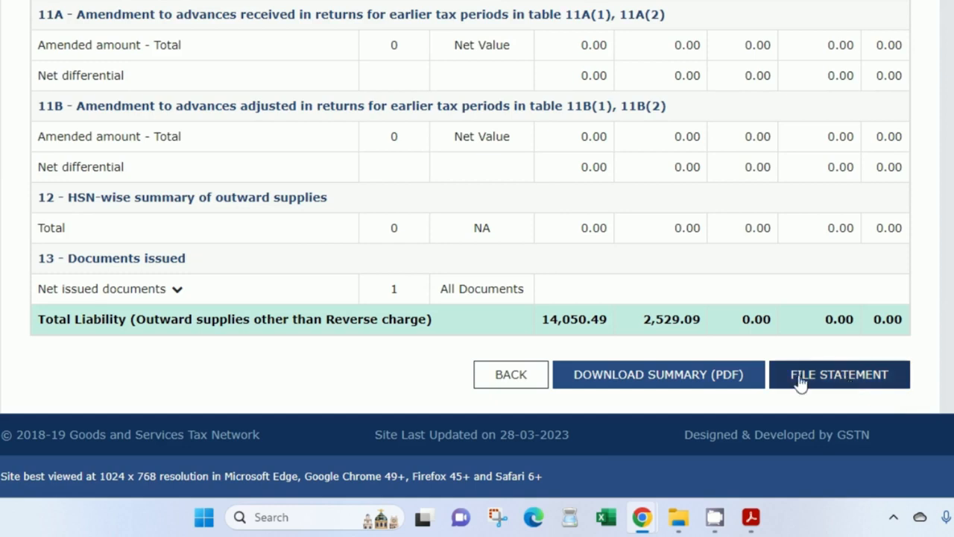
Check the Total Liability, proceed to file the GSTR-1 statement, and affirm the declaration with the authorised signatory selected
drag(544, 320, 691, 323)
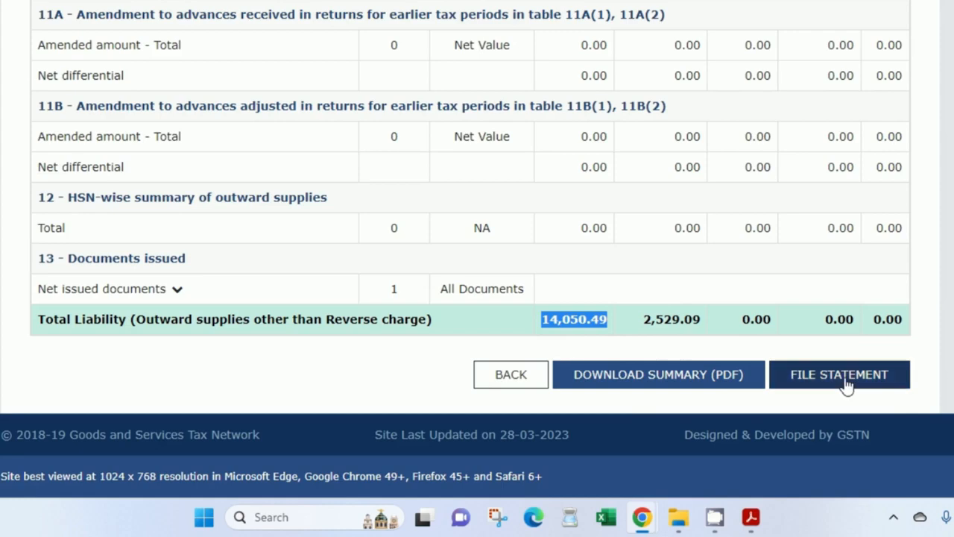
click(847, 380)
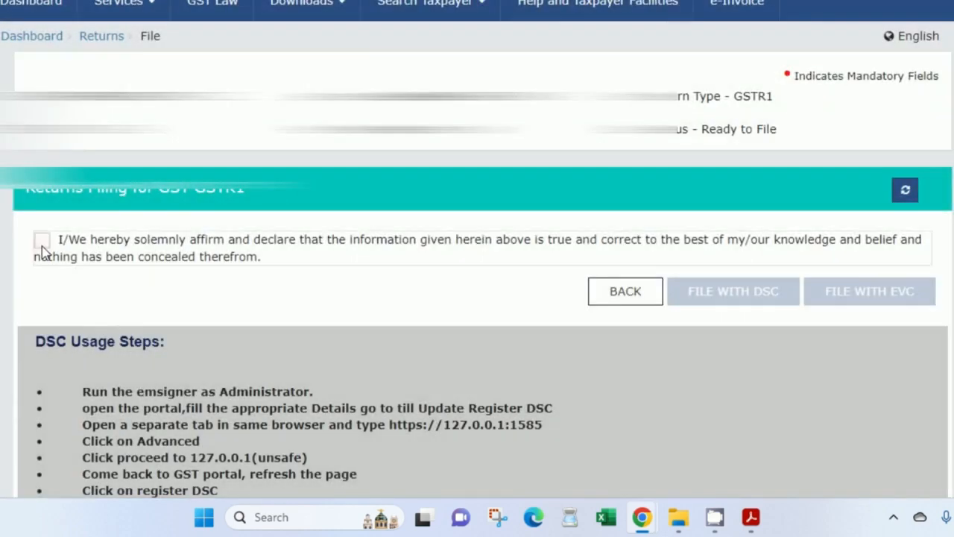
click(41, 242)
click(120, 312)
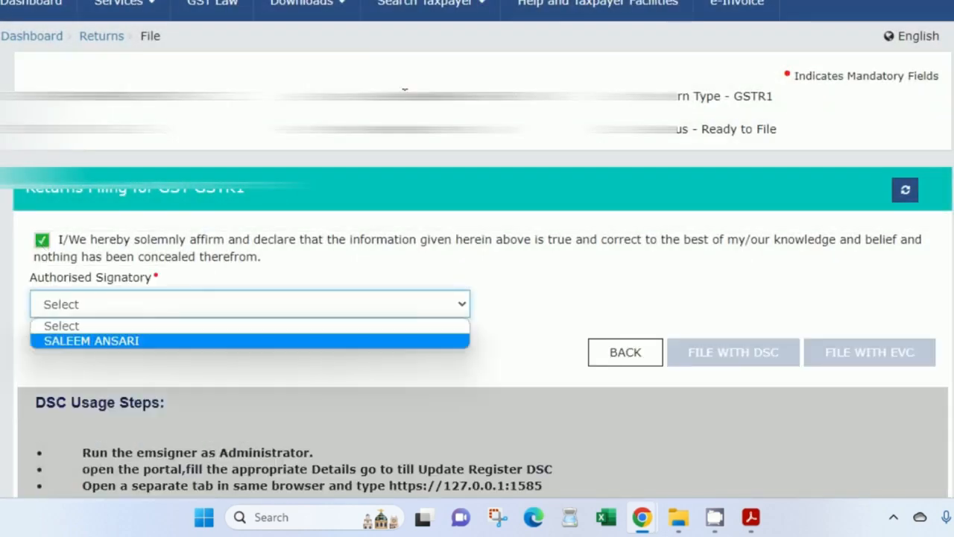
click(96, 342)
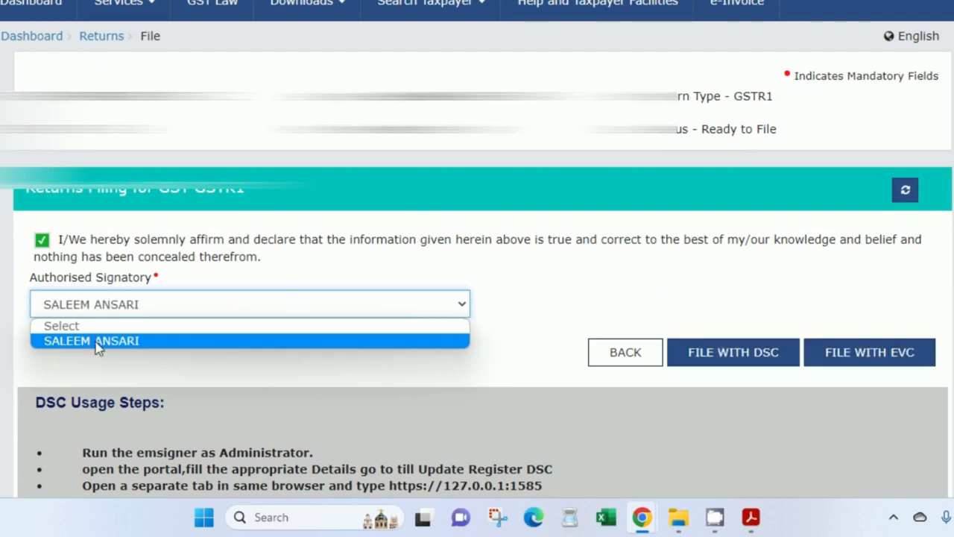
scroll(267, 347, down, 1)
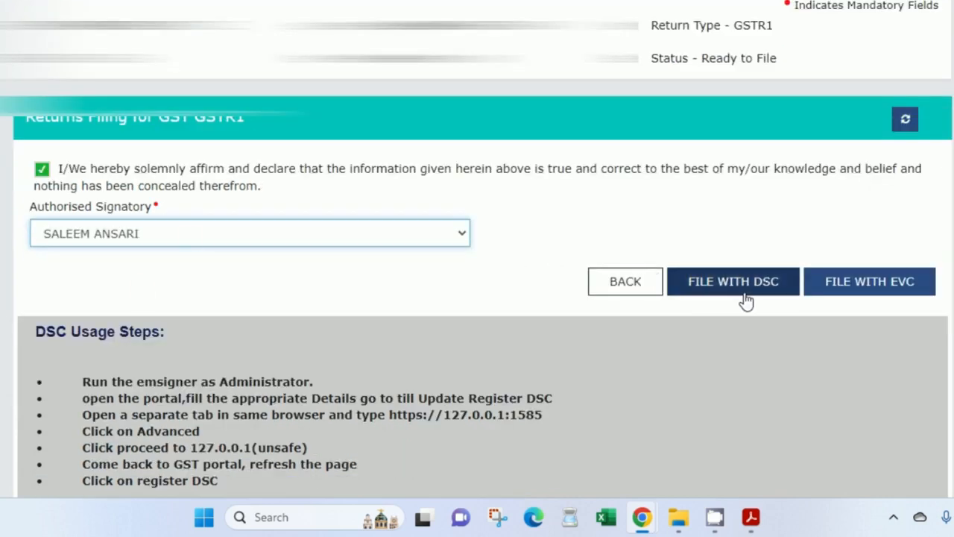
File the April GSTR-1 with EVC, entering the one-time password and verifying it
click(890, 296)
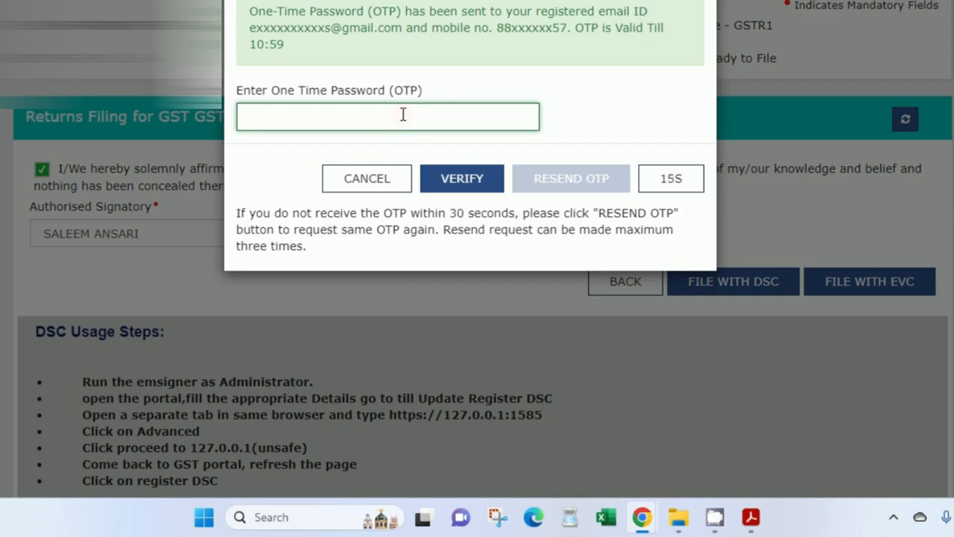
text(••••••)
click(460, 178)
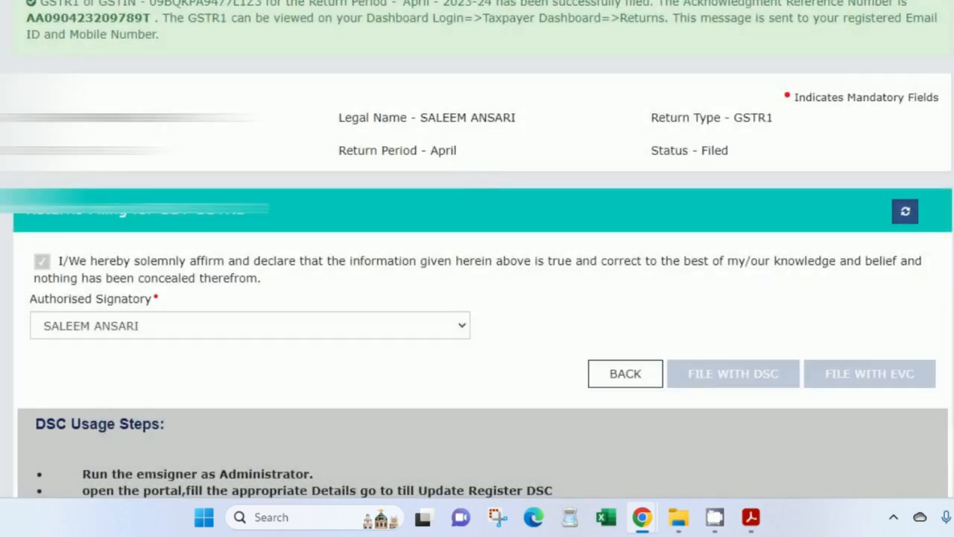
Go back from the filing page to File Returns and search for the 2023-24, Quarter 1 (Apr - Jun), April returns
click(631, 379)
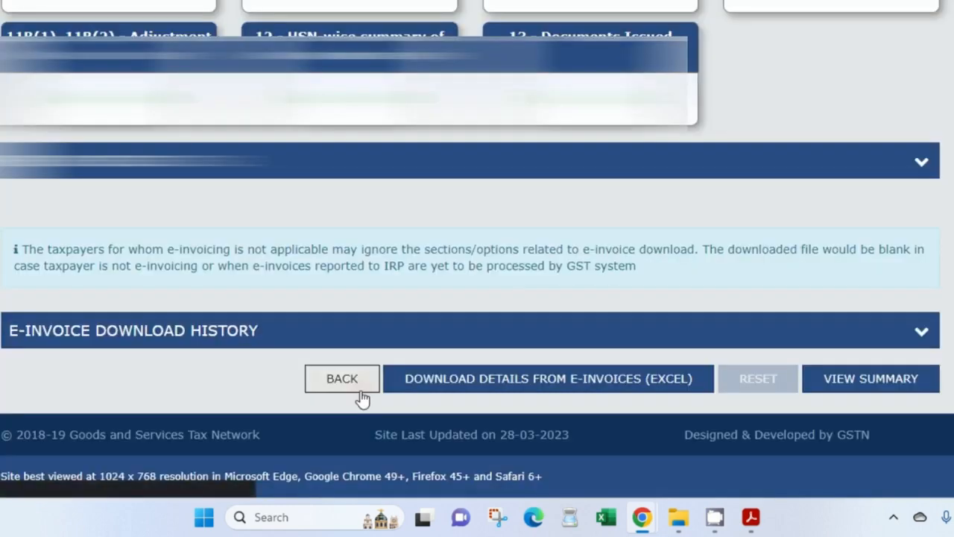
click(360, 389)
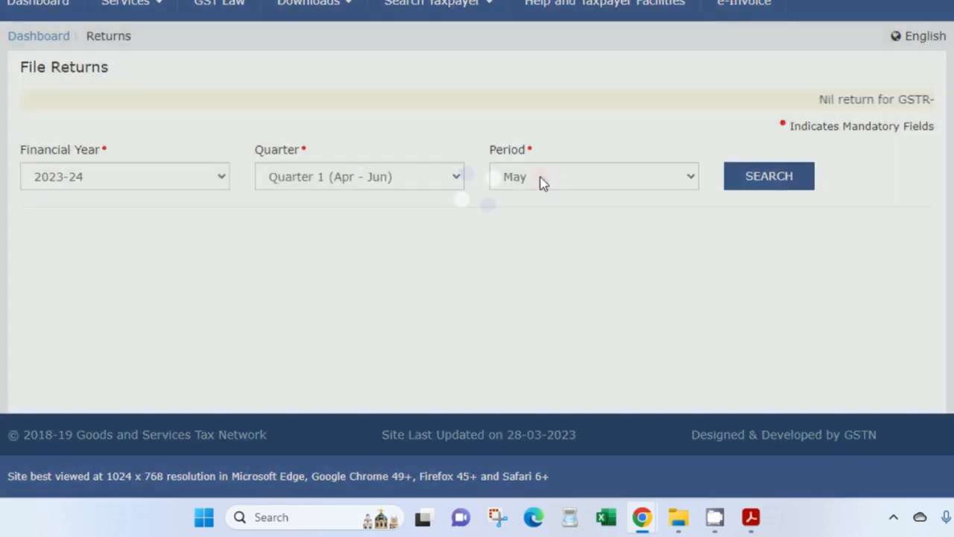
click(539, 181)
click(552, 196)
click(745, 185)
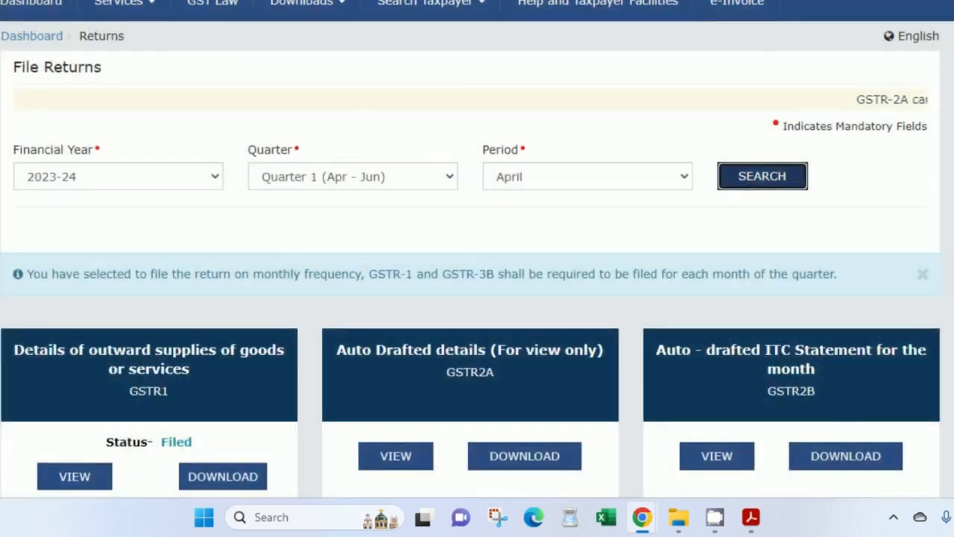
Check the filing status of the April GSTR-1 among the listed returns
scroll(192, 283, down, 3)
drag(161, 267, 206, 268)
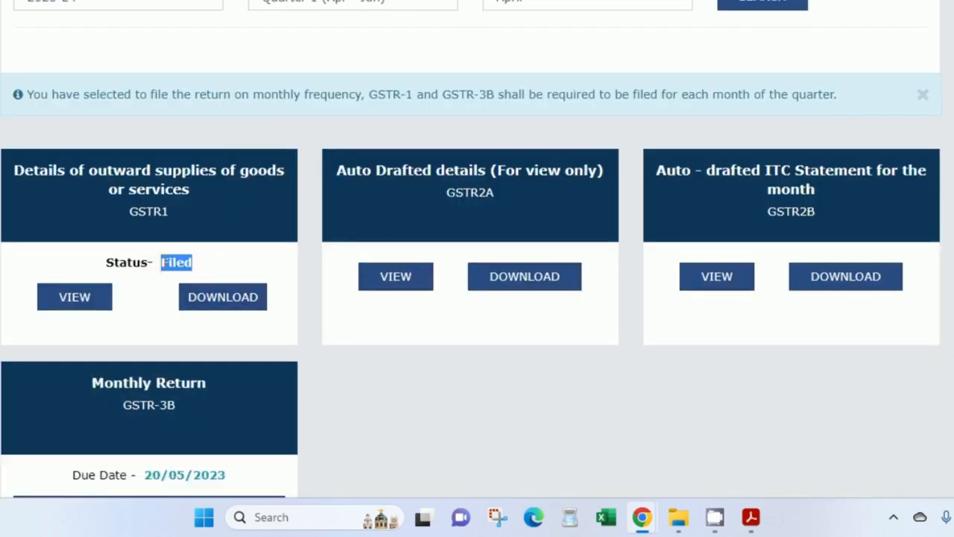
click(205, 269)
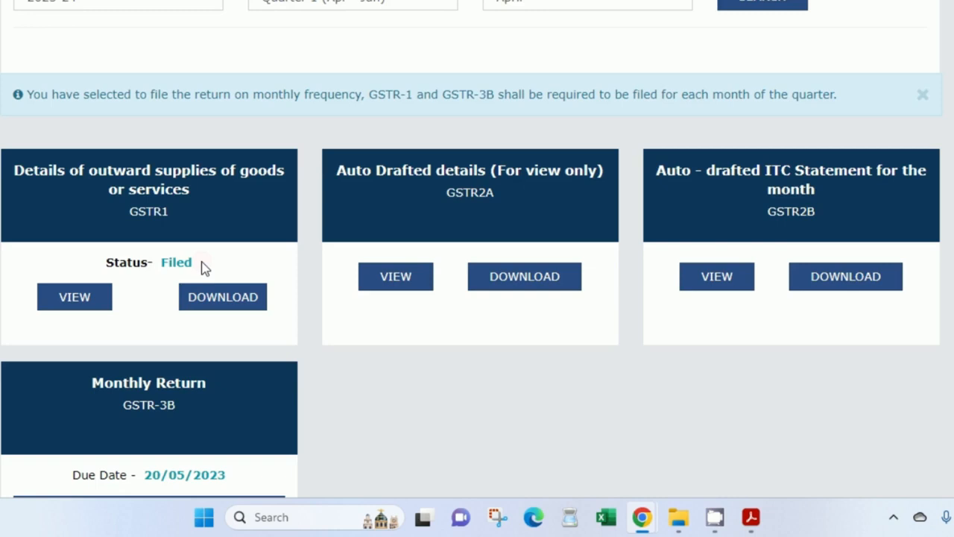
drag(192, 266, 162, 262)
click(161, 264)
scroll(150, 253, down, 2)
scroll(13, 167, up, 1)
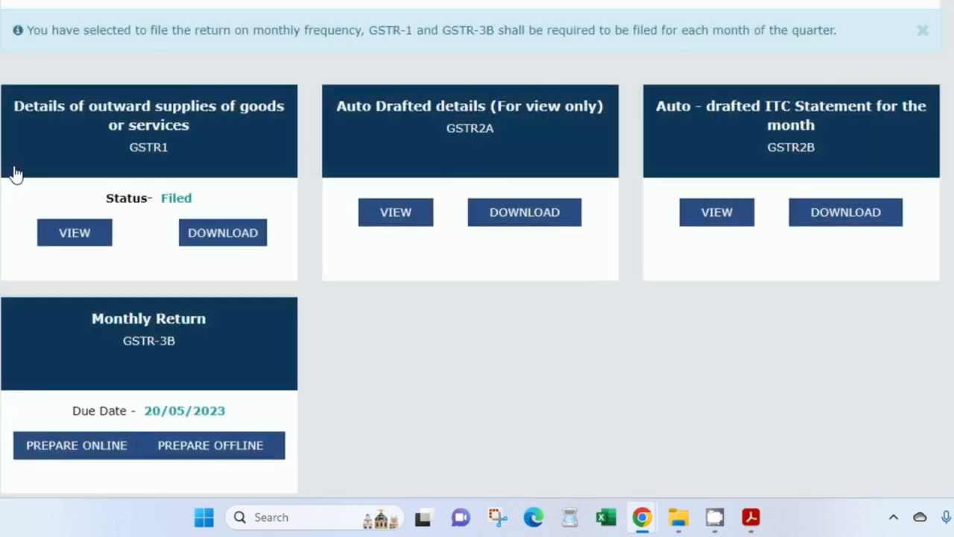
Check the due date of the monthly GSTR-3B return for April
scroll(76, 146, down, 1)
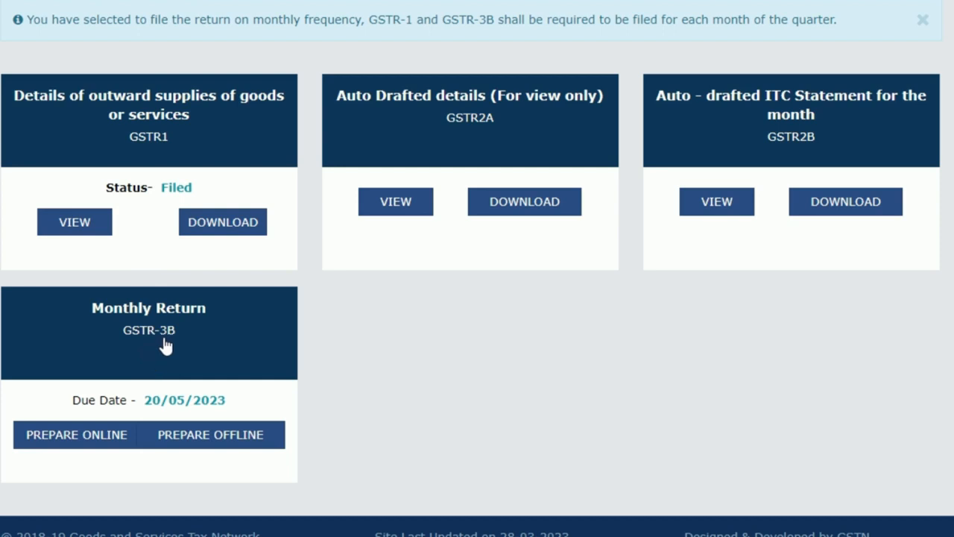
triple_click(152, 399)
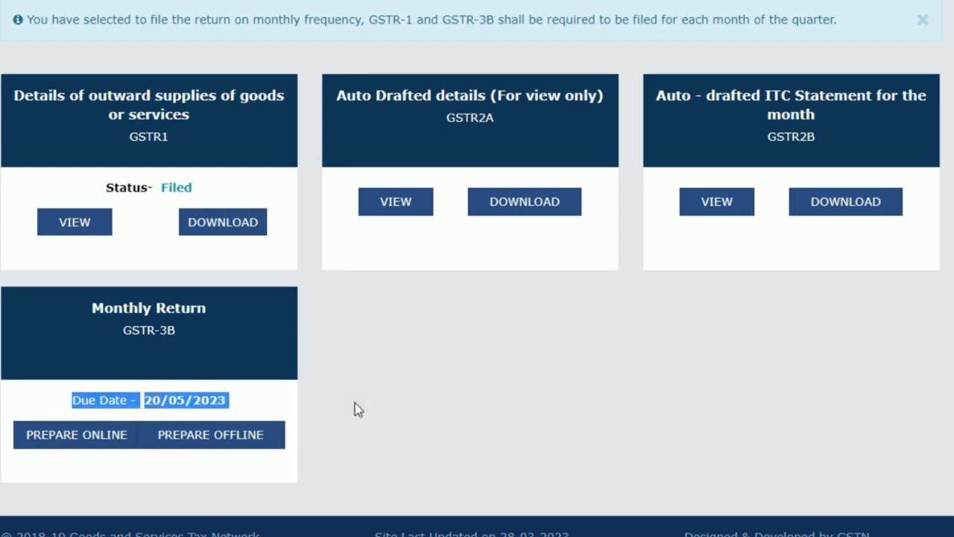
scroll(477, 268, up, 4)
scroll(798, 358, down, 4)
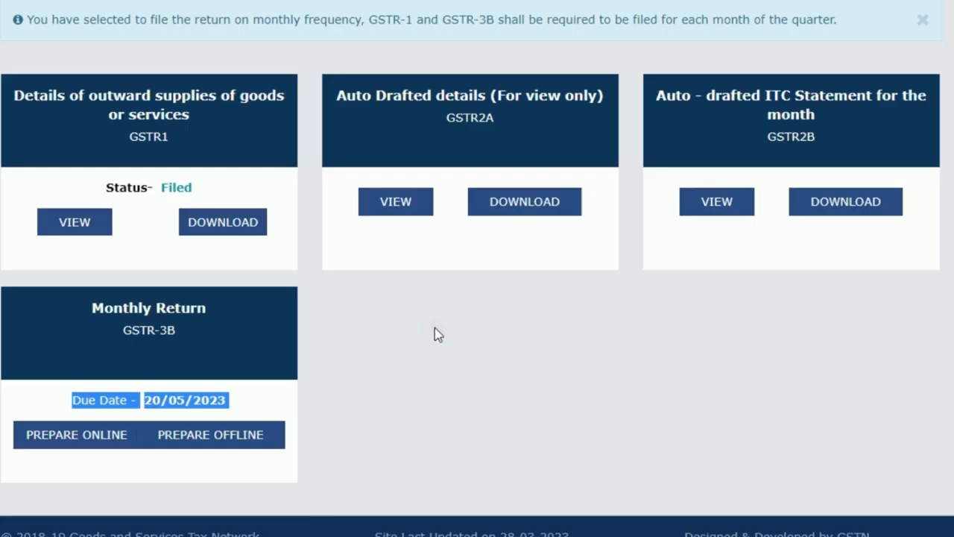
click(435, 328)
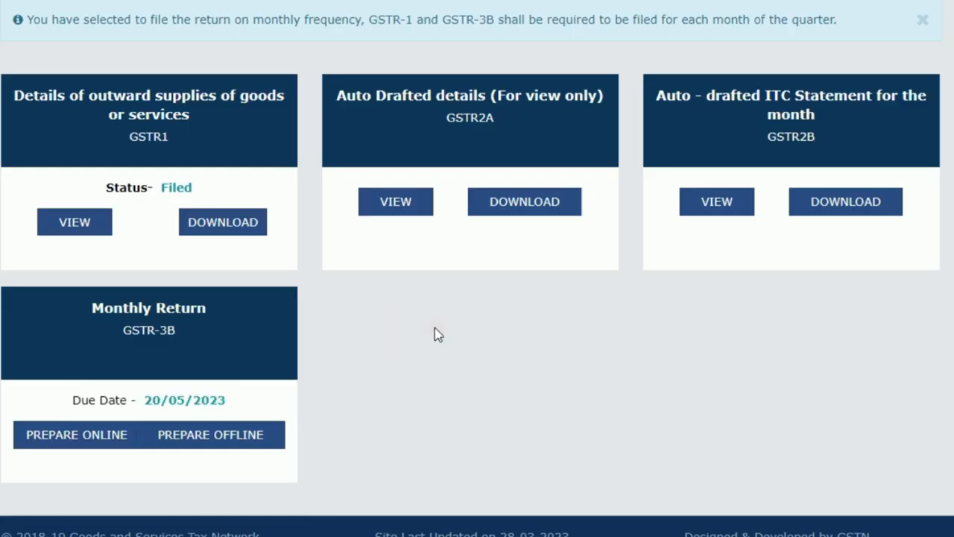